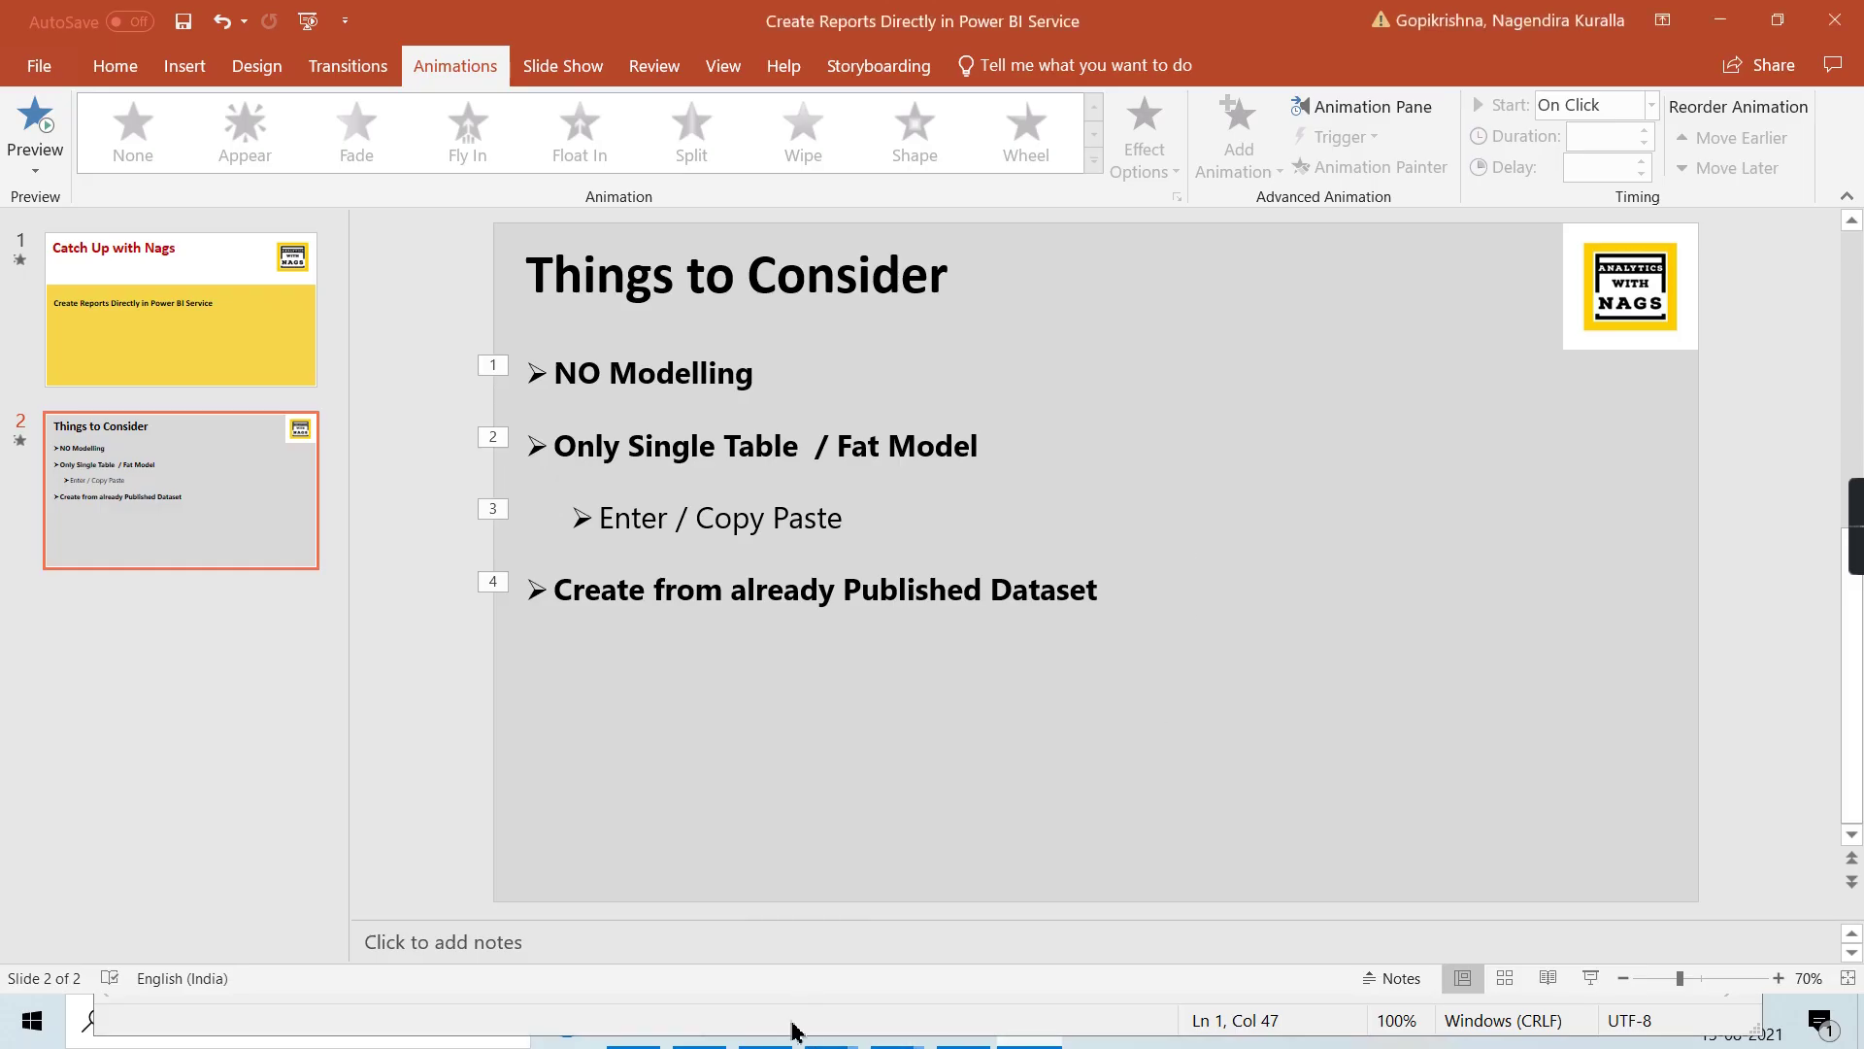
left_click(1748, 27)
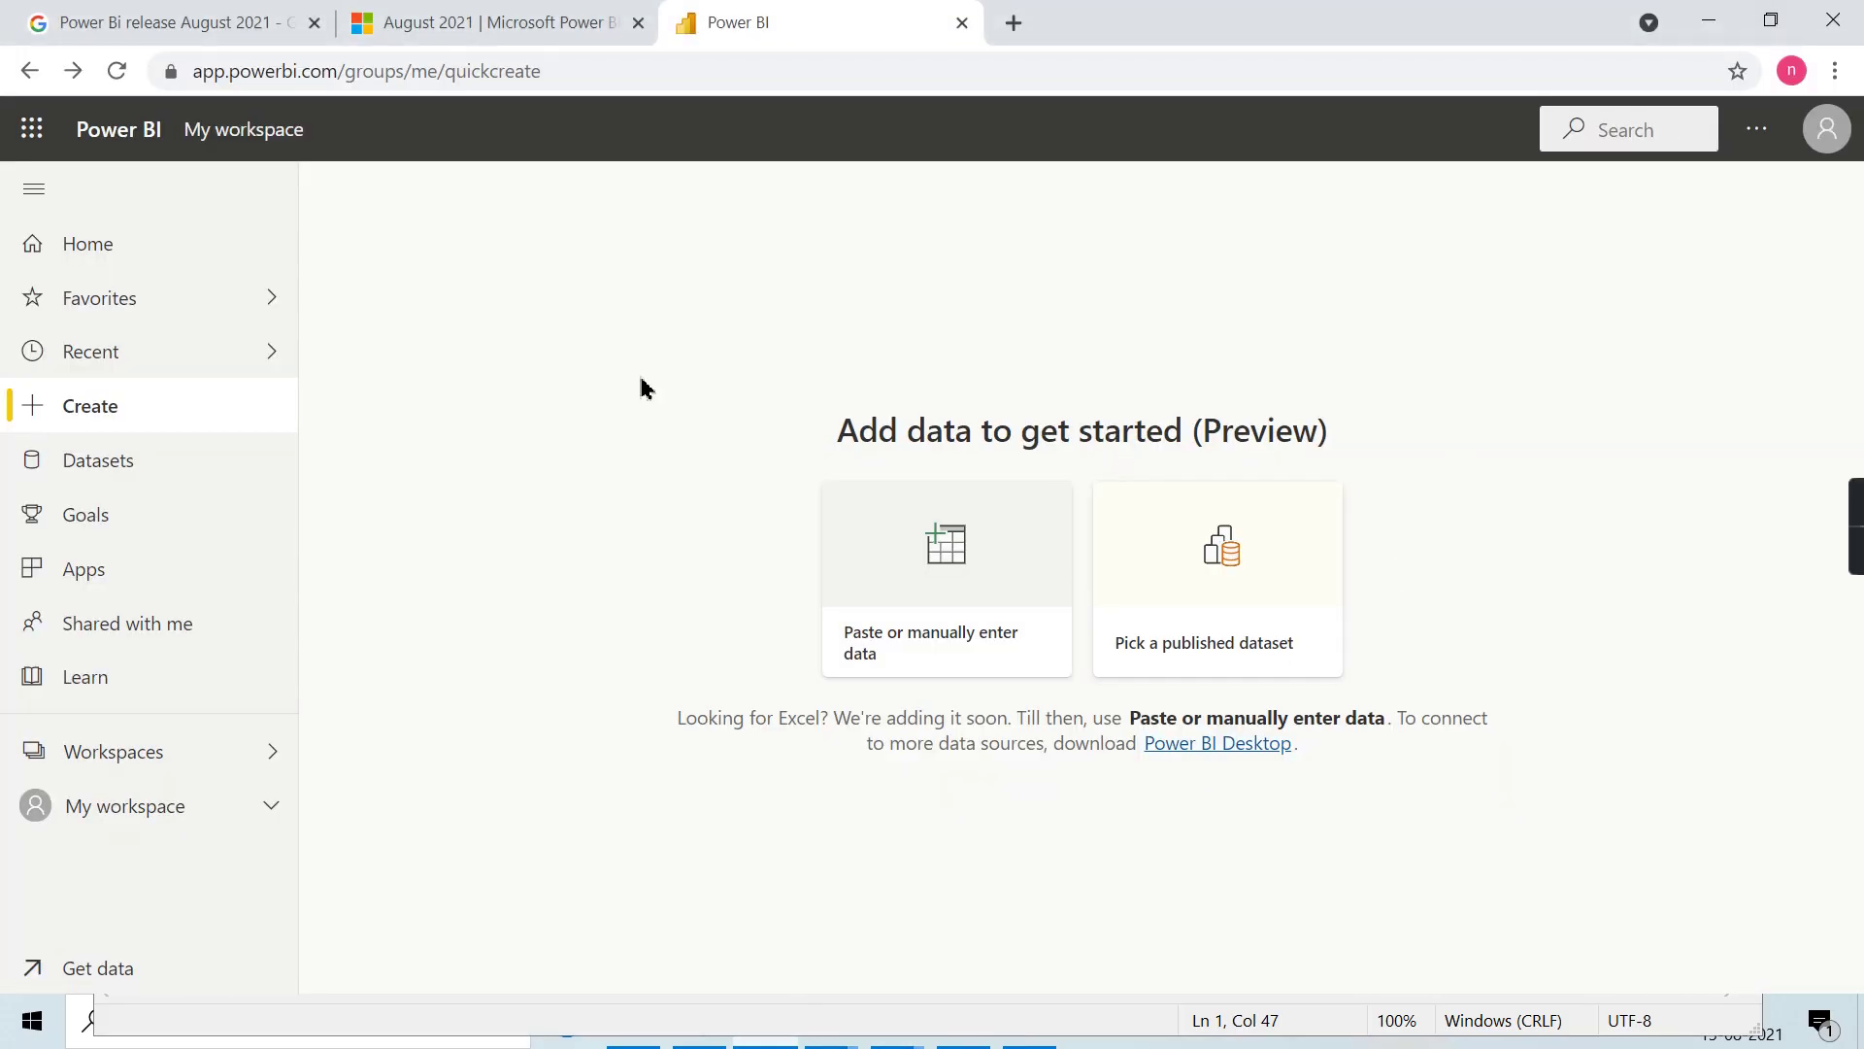
left_click(162, 261)
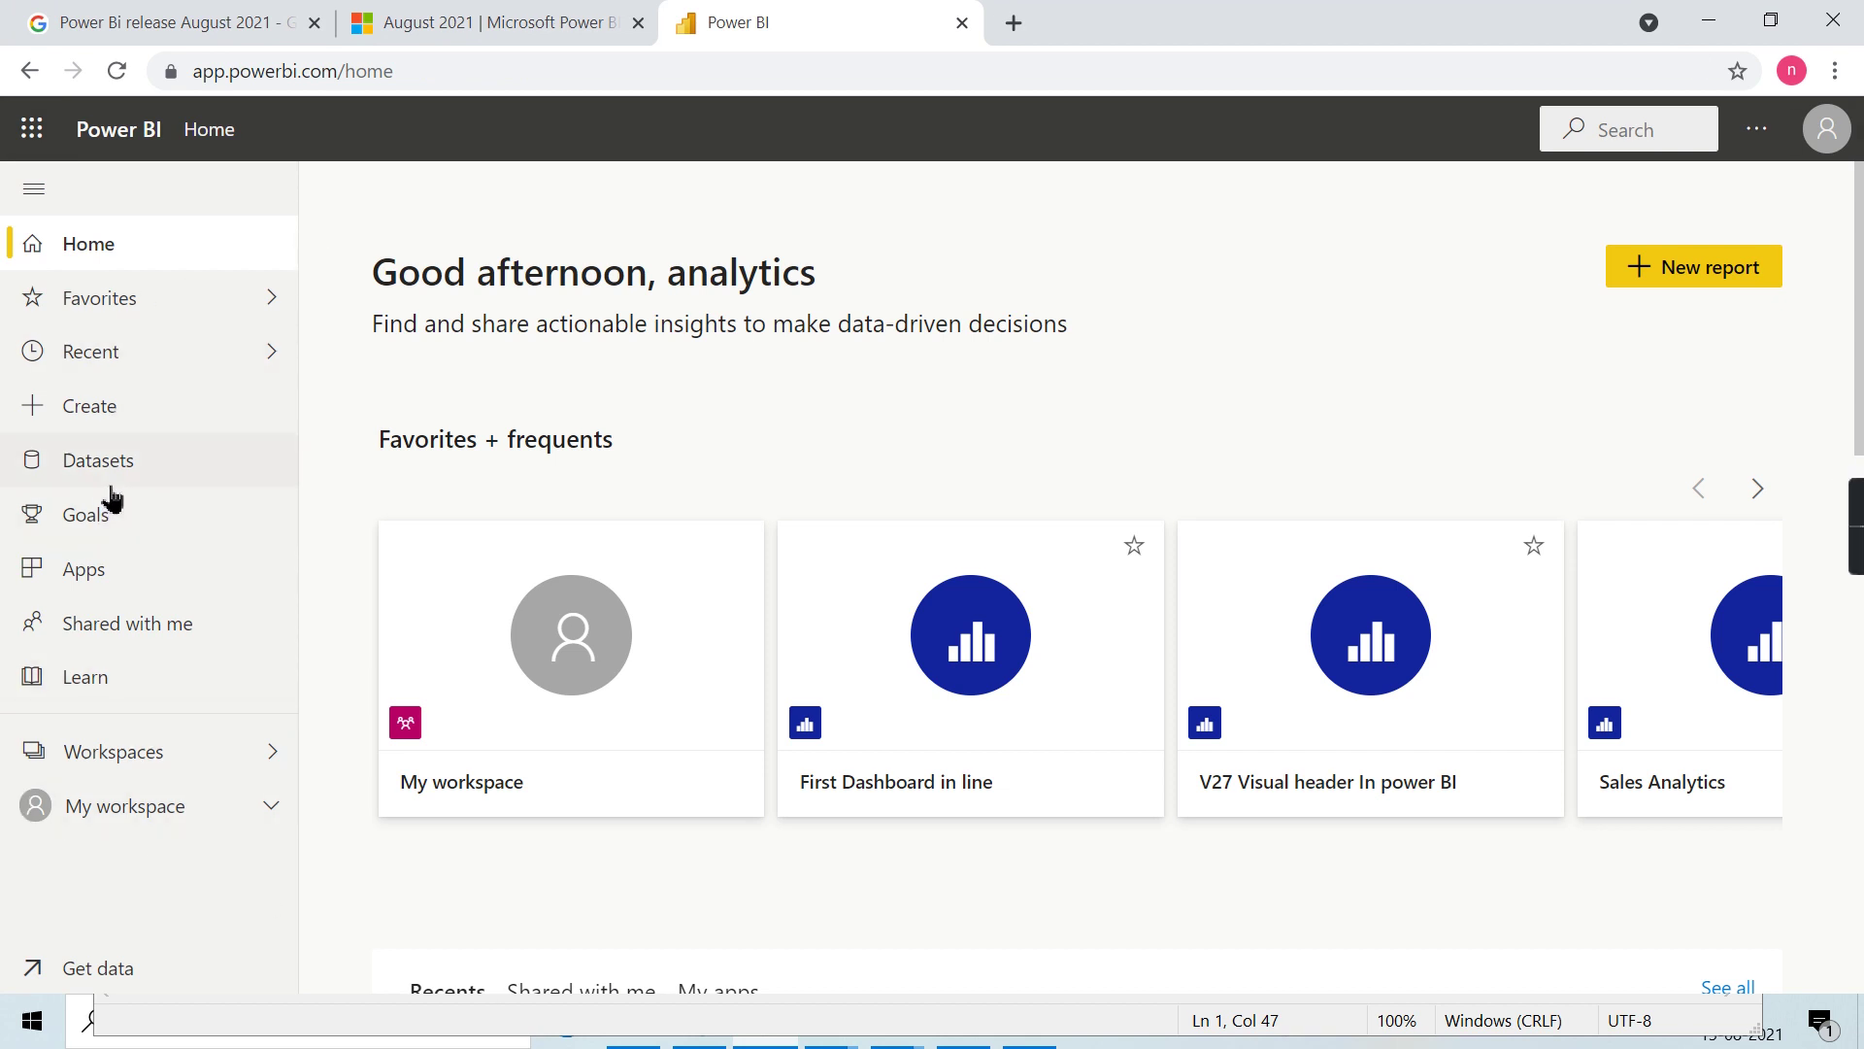
left_click(68, 413)
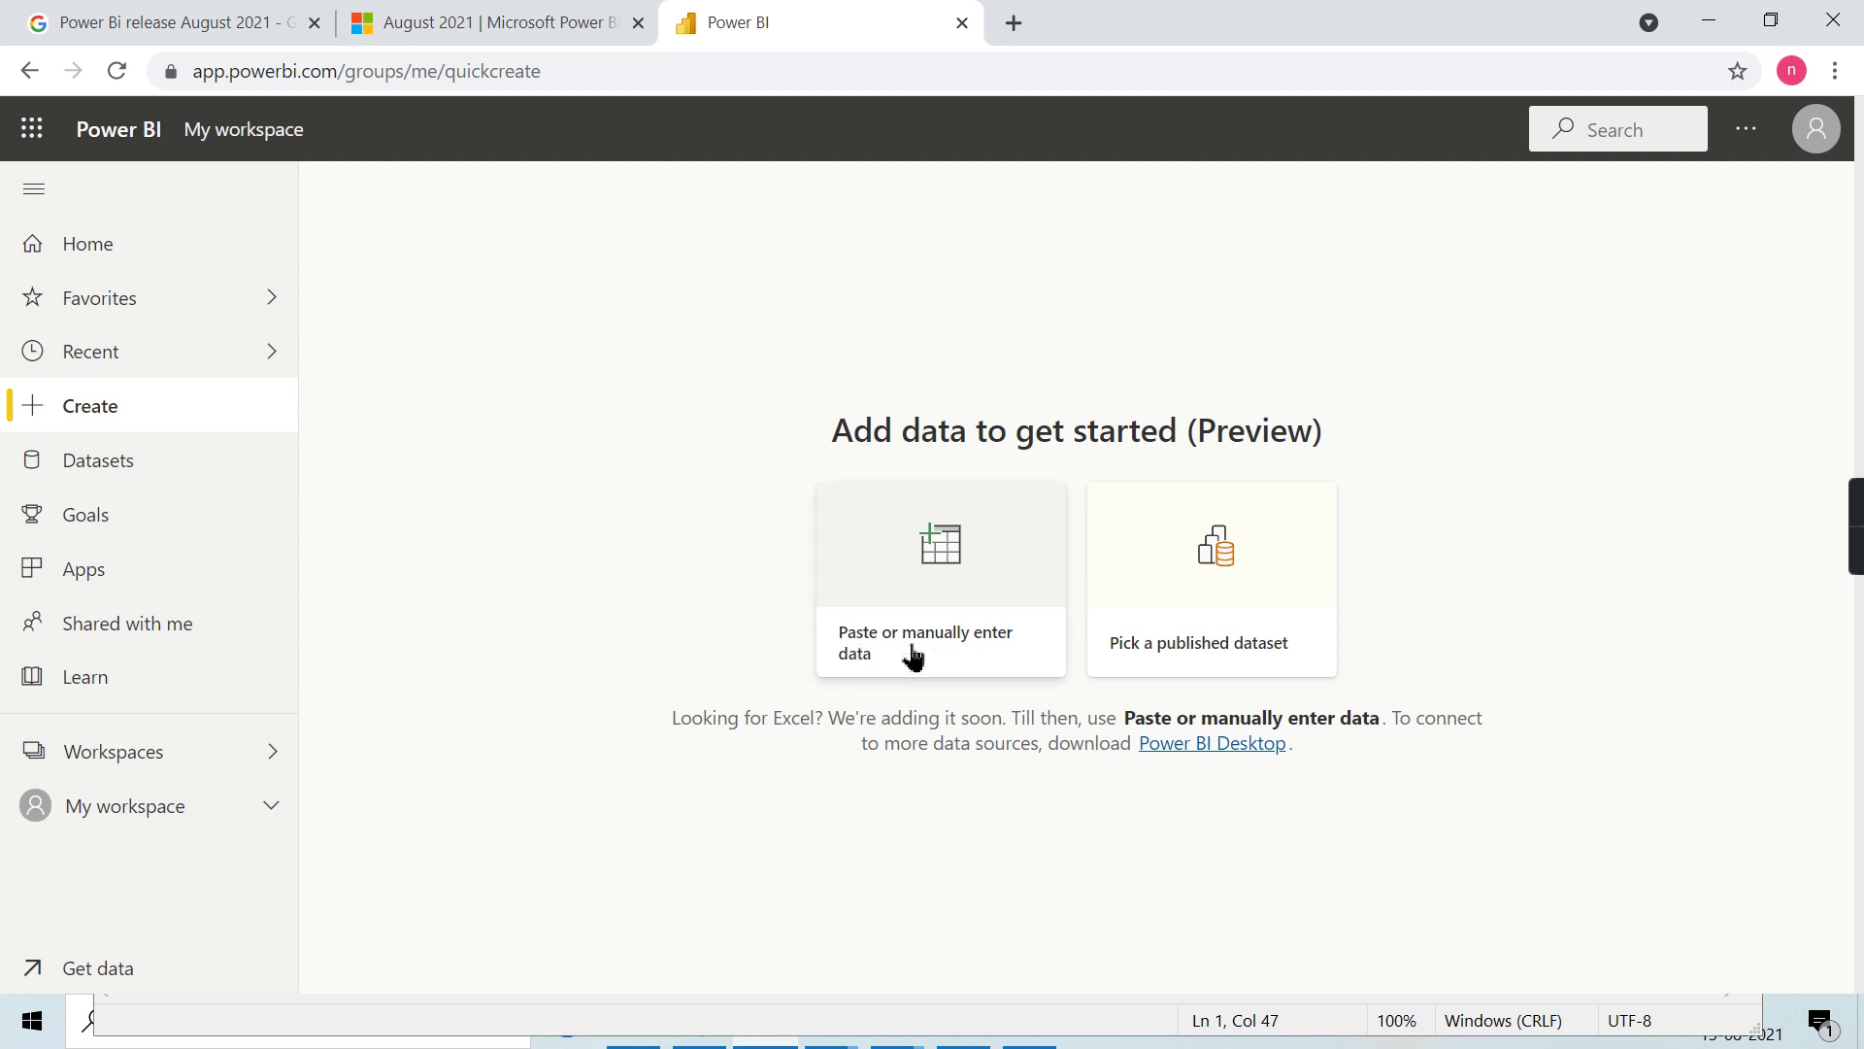
left_click(1216, 629)
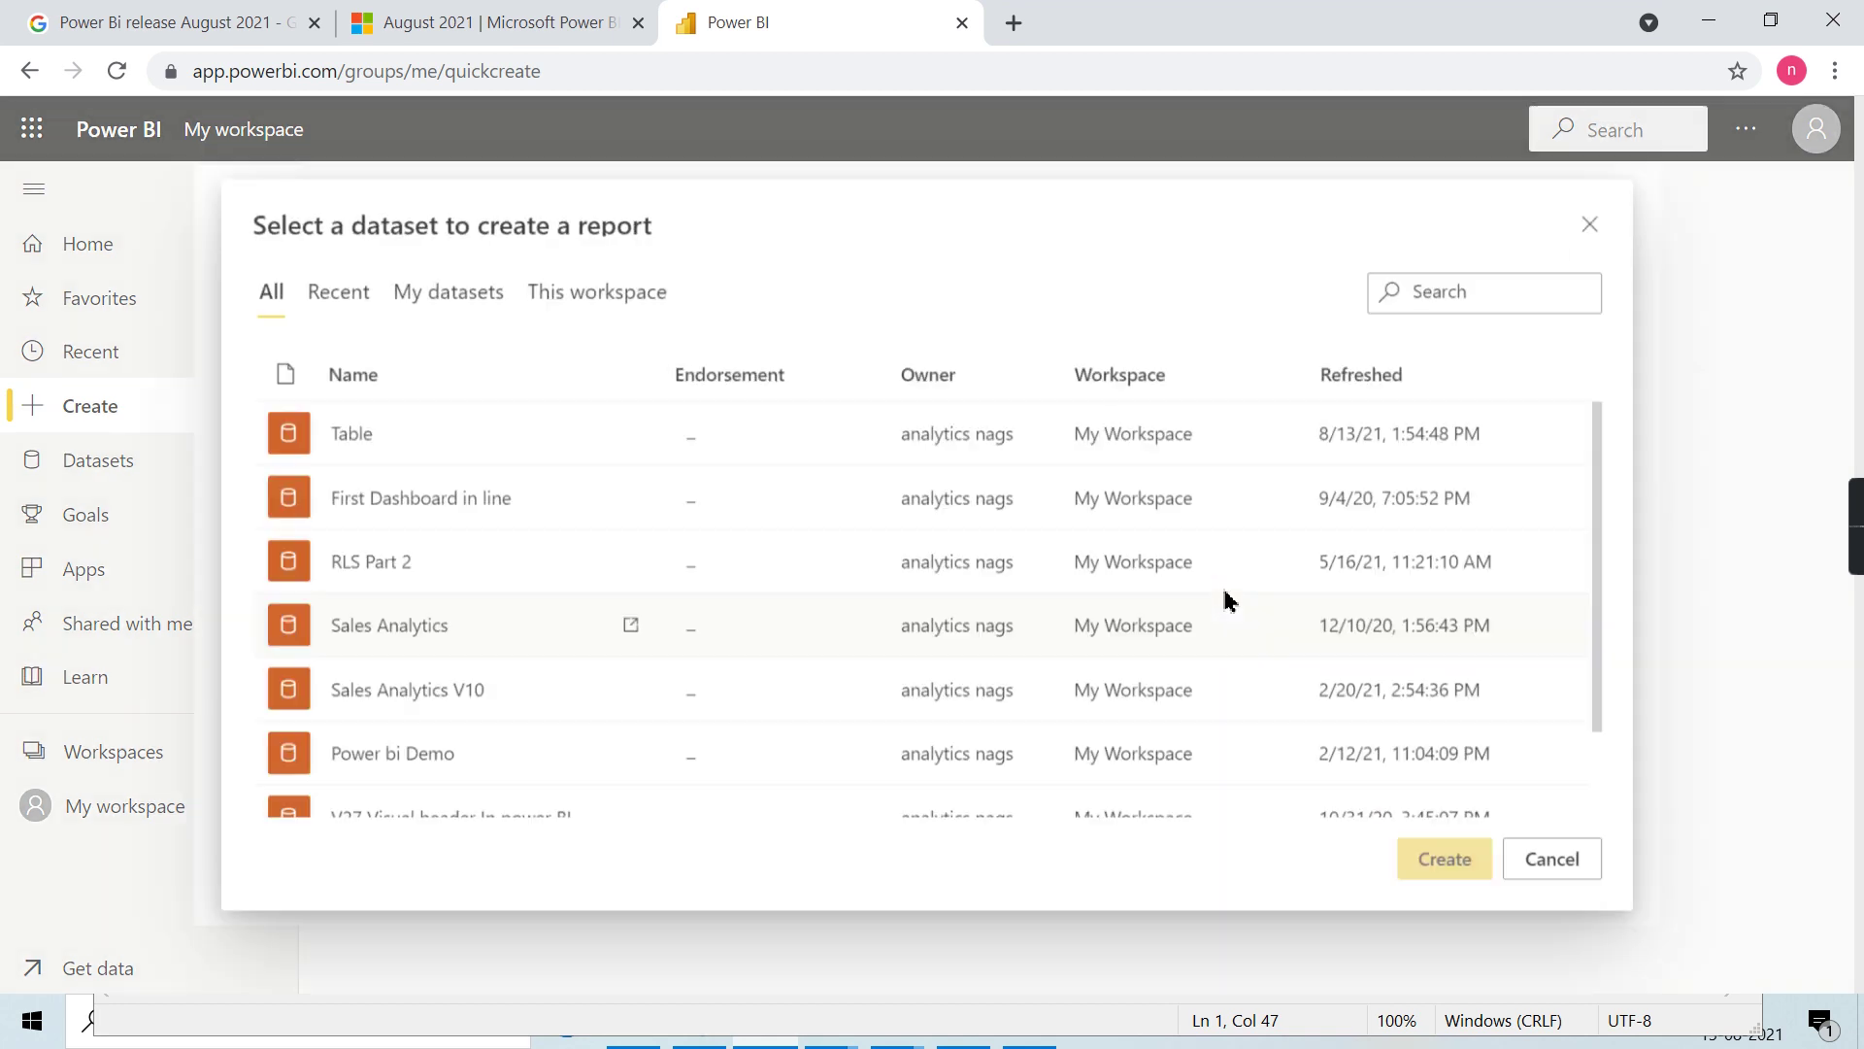
scroll(418, 690, "down", 2)
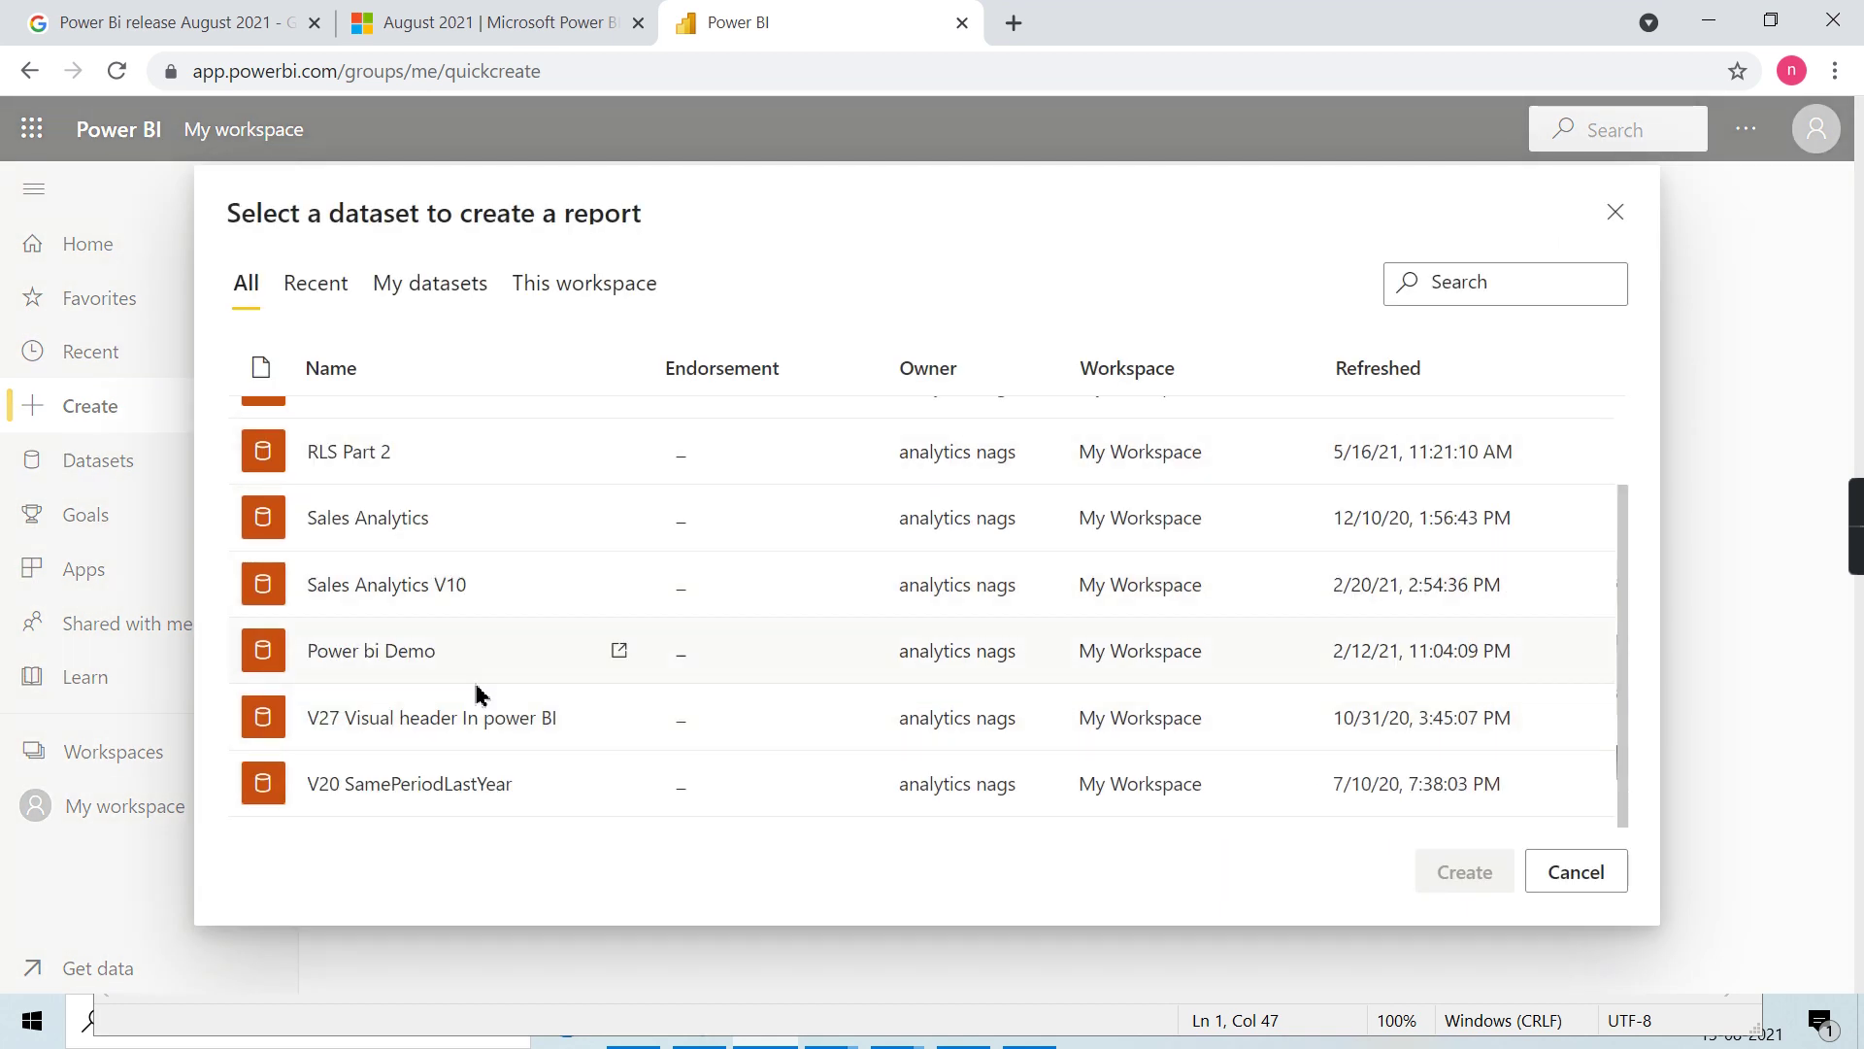
scroll(483, 796, "up", 2)
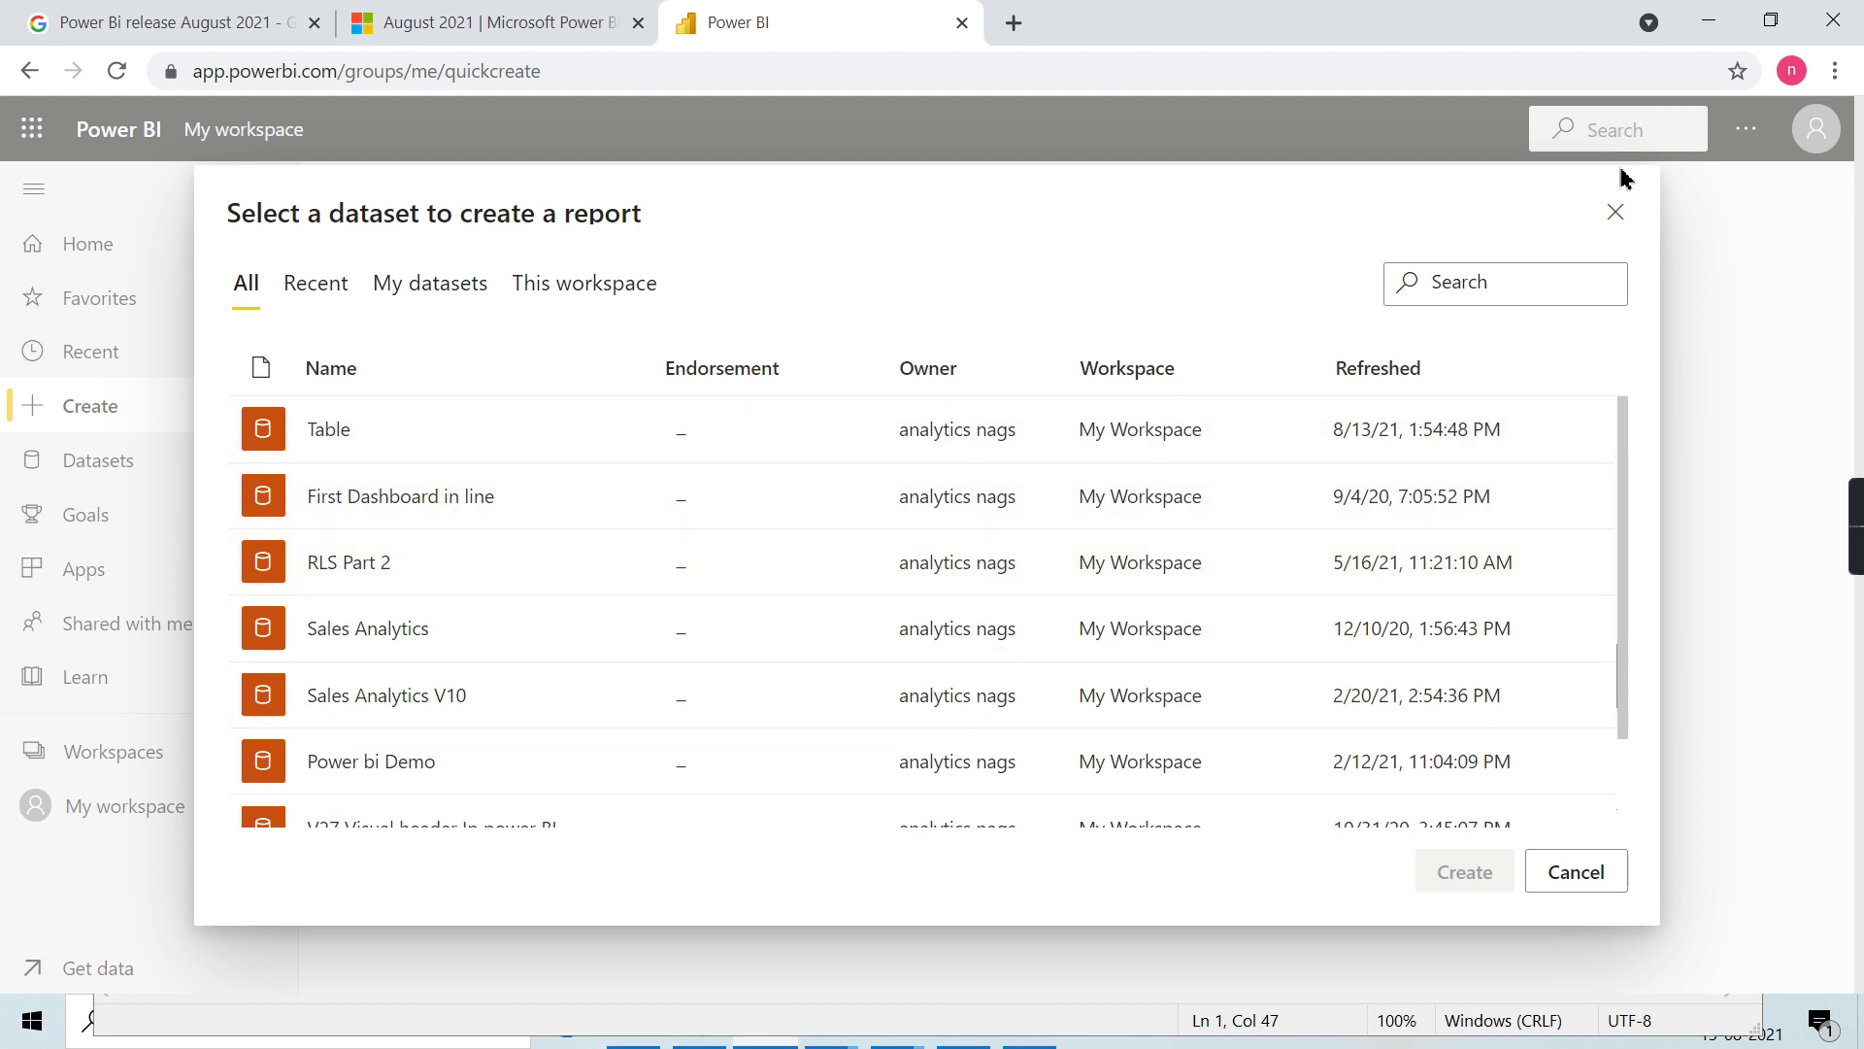
left_click(1620, 213)
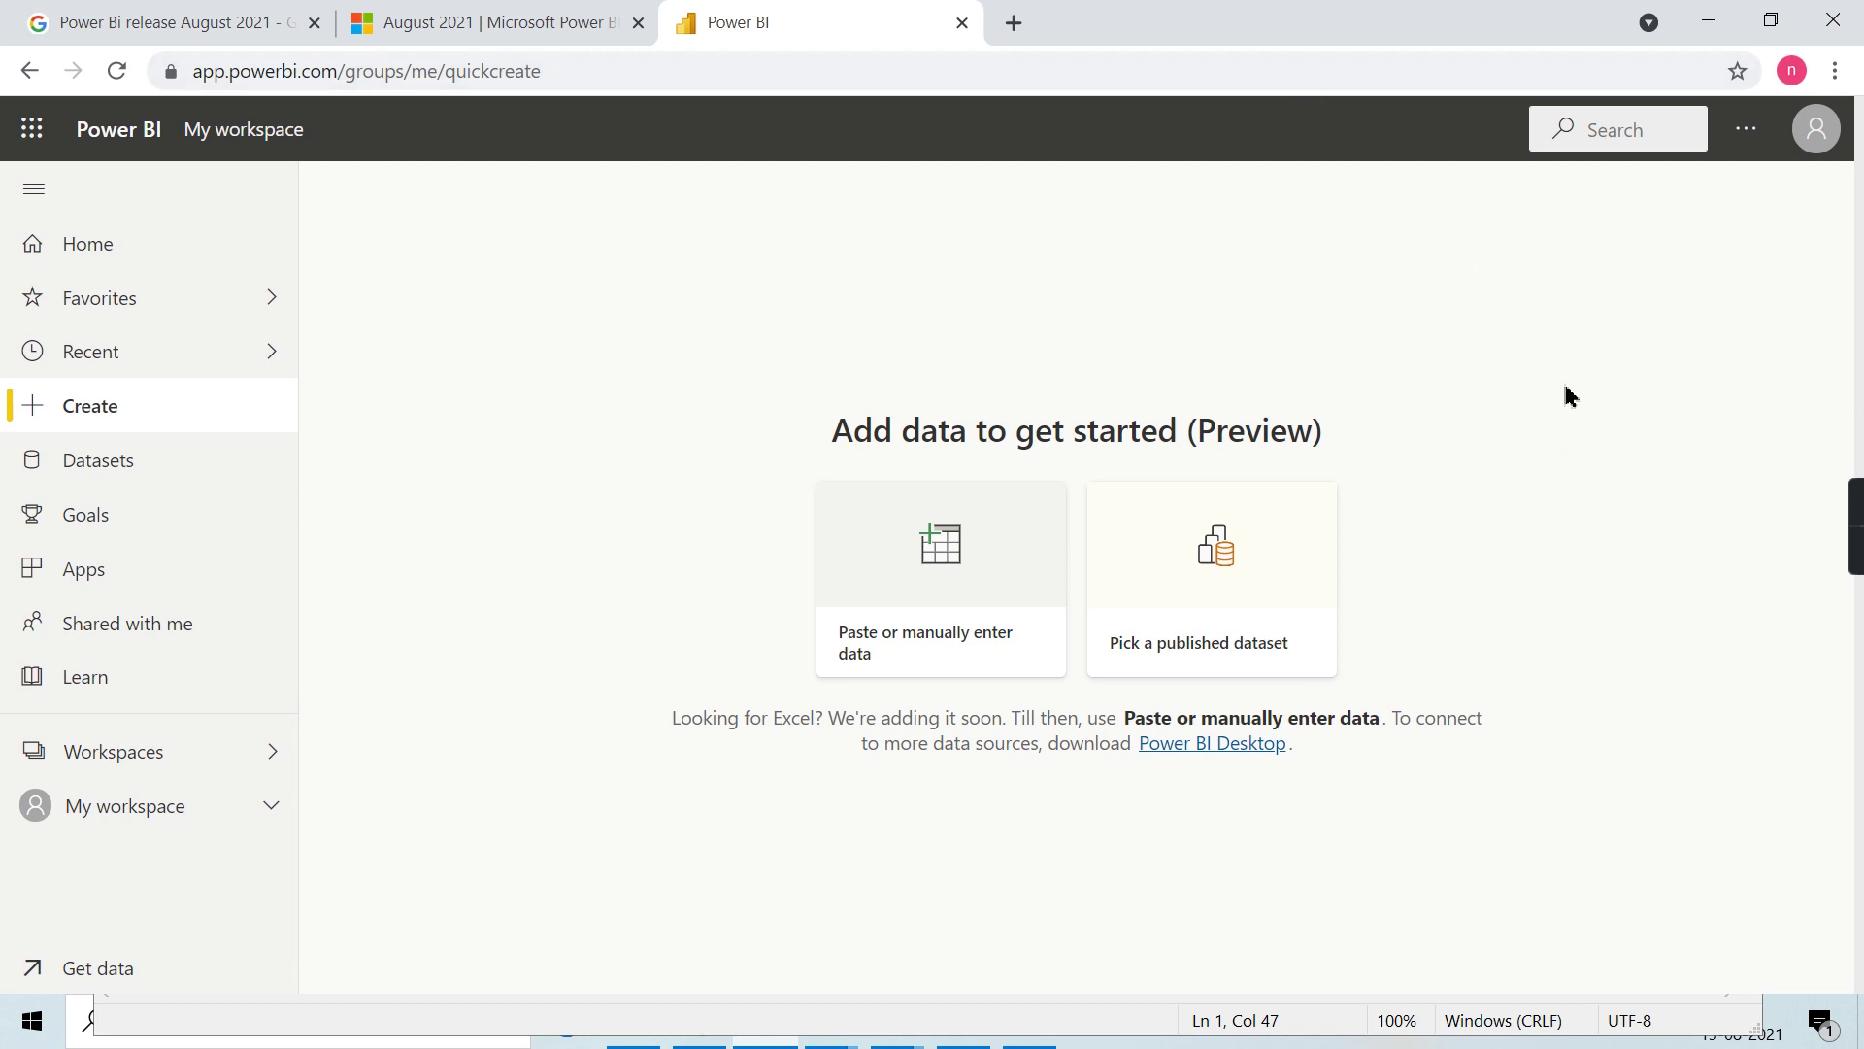
Start a pasted-data table and copy the sales range A1:K4607 from the V2 Salesdata workbook
left_click(895, 612)
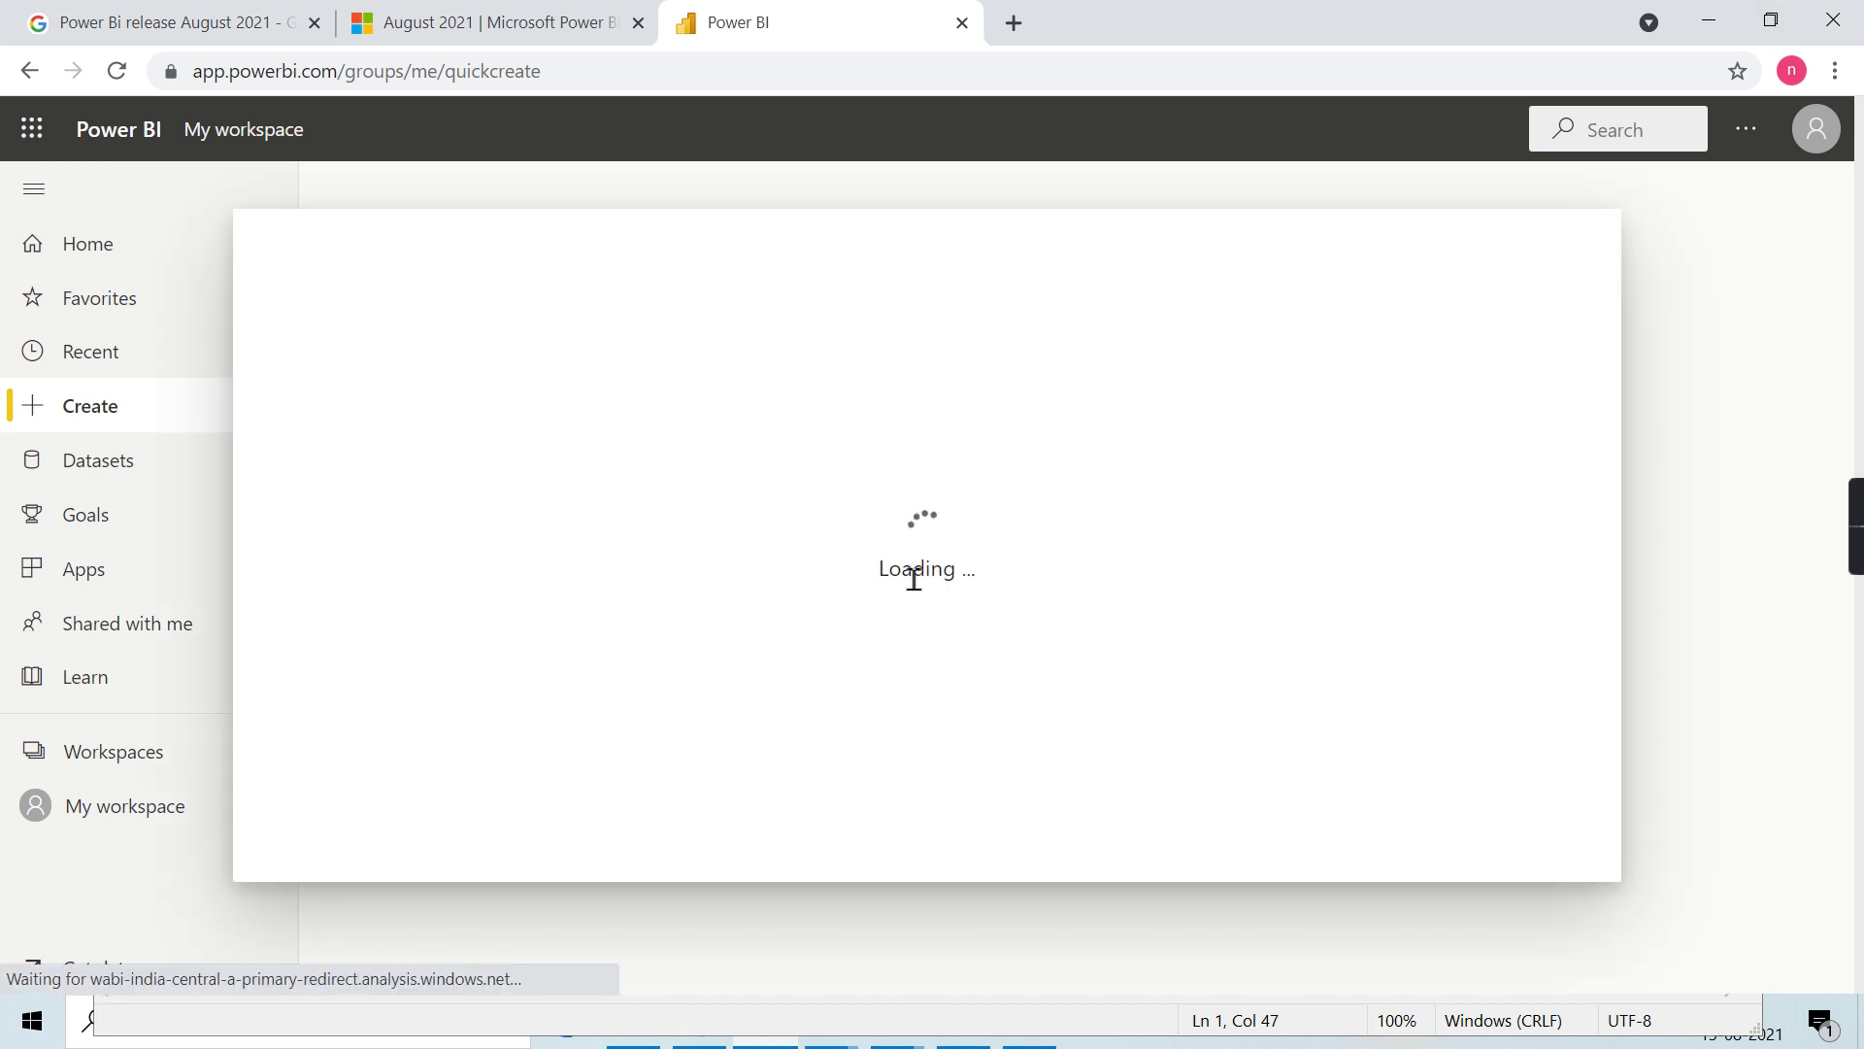
left_click(1771, 20)
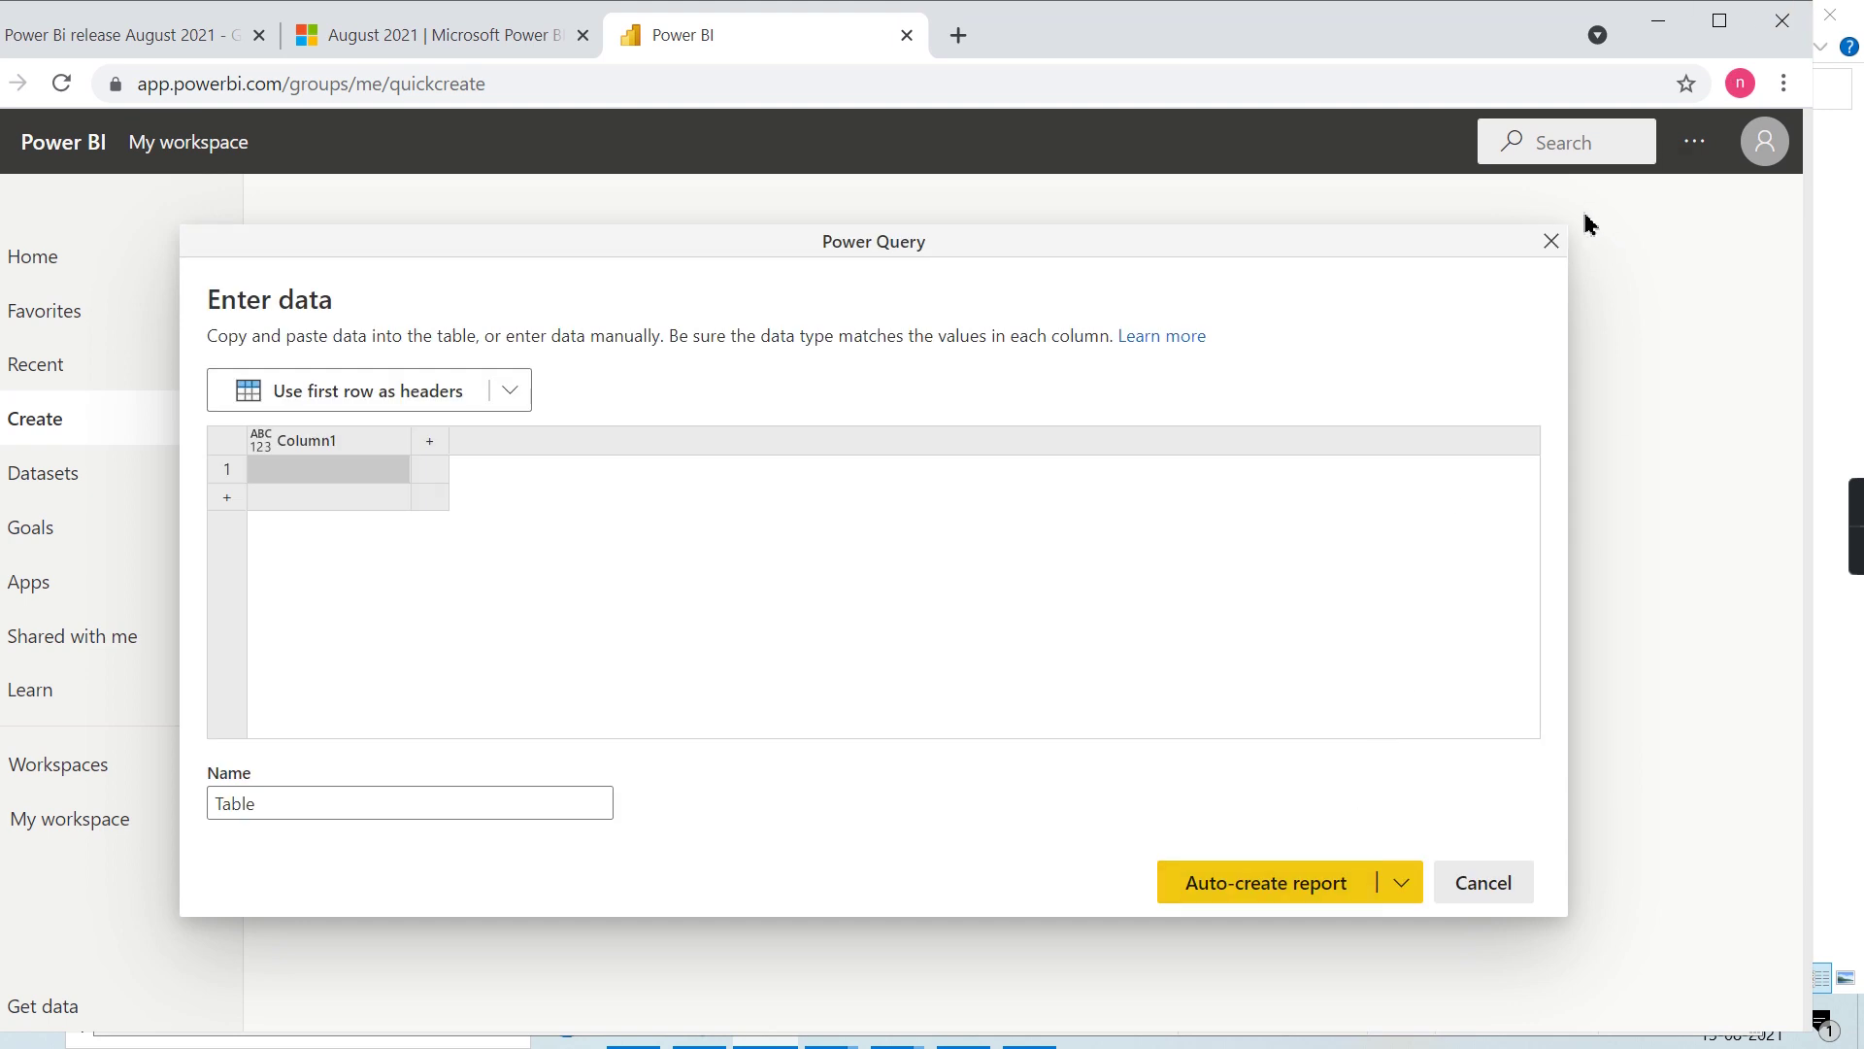
key("super+d")
left_click(963, 1020)
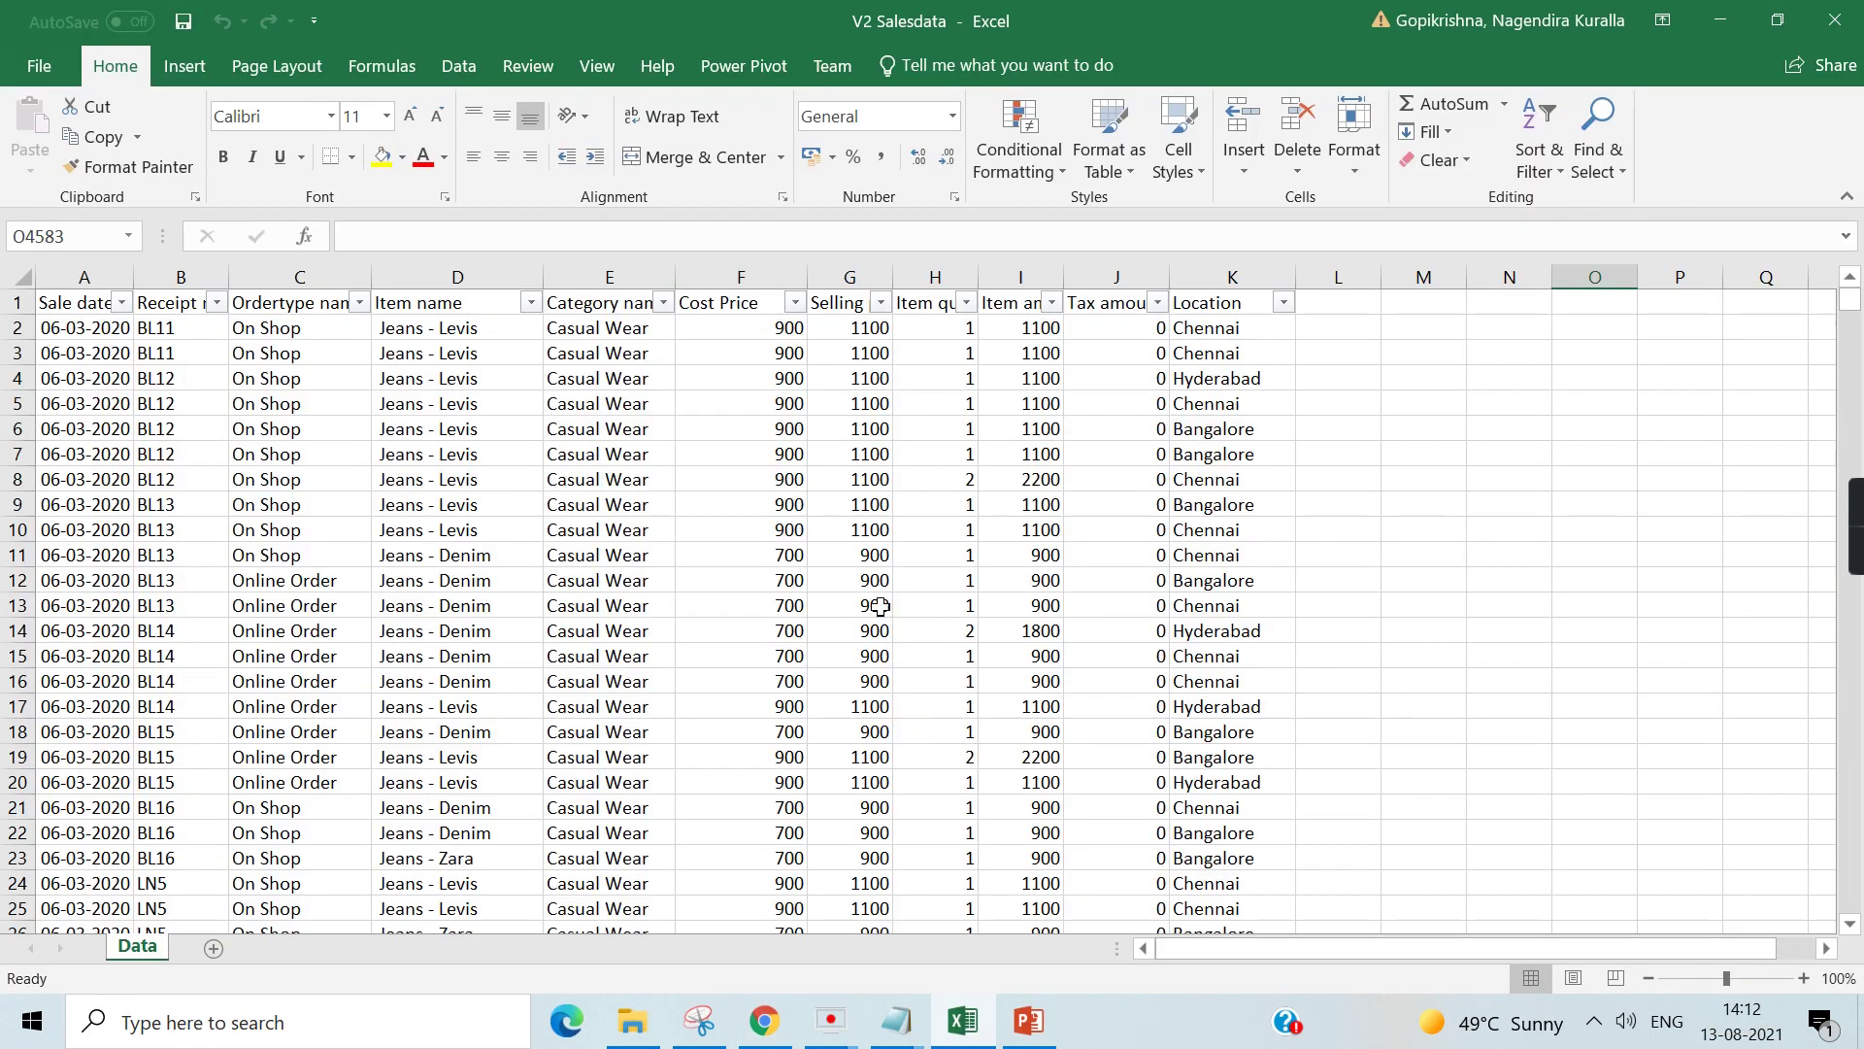
left_click_drag(93, 313, 1176, 267)
key("End")
key("shift+Down")
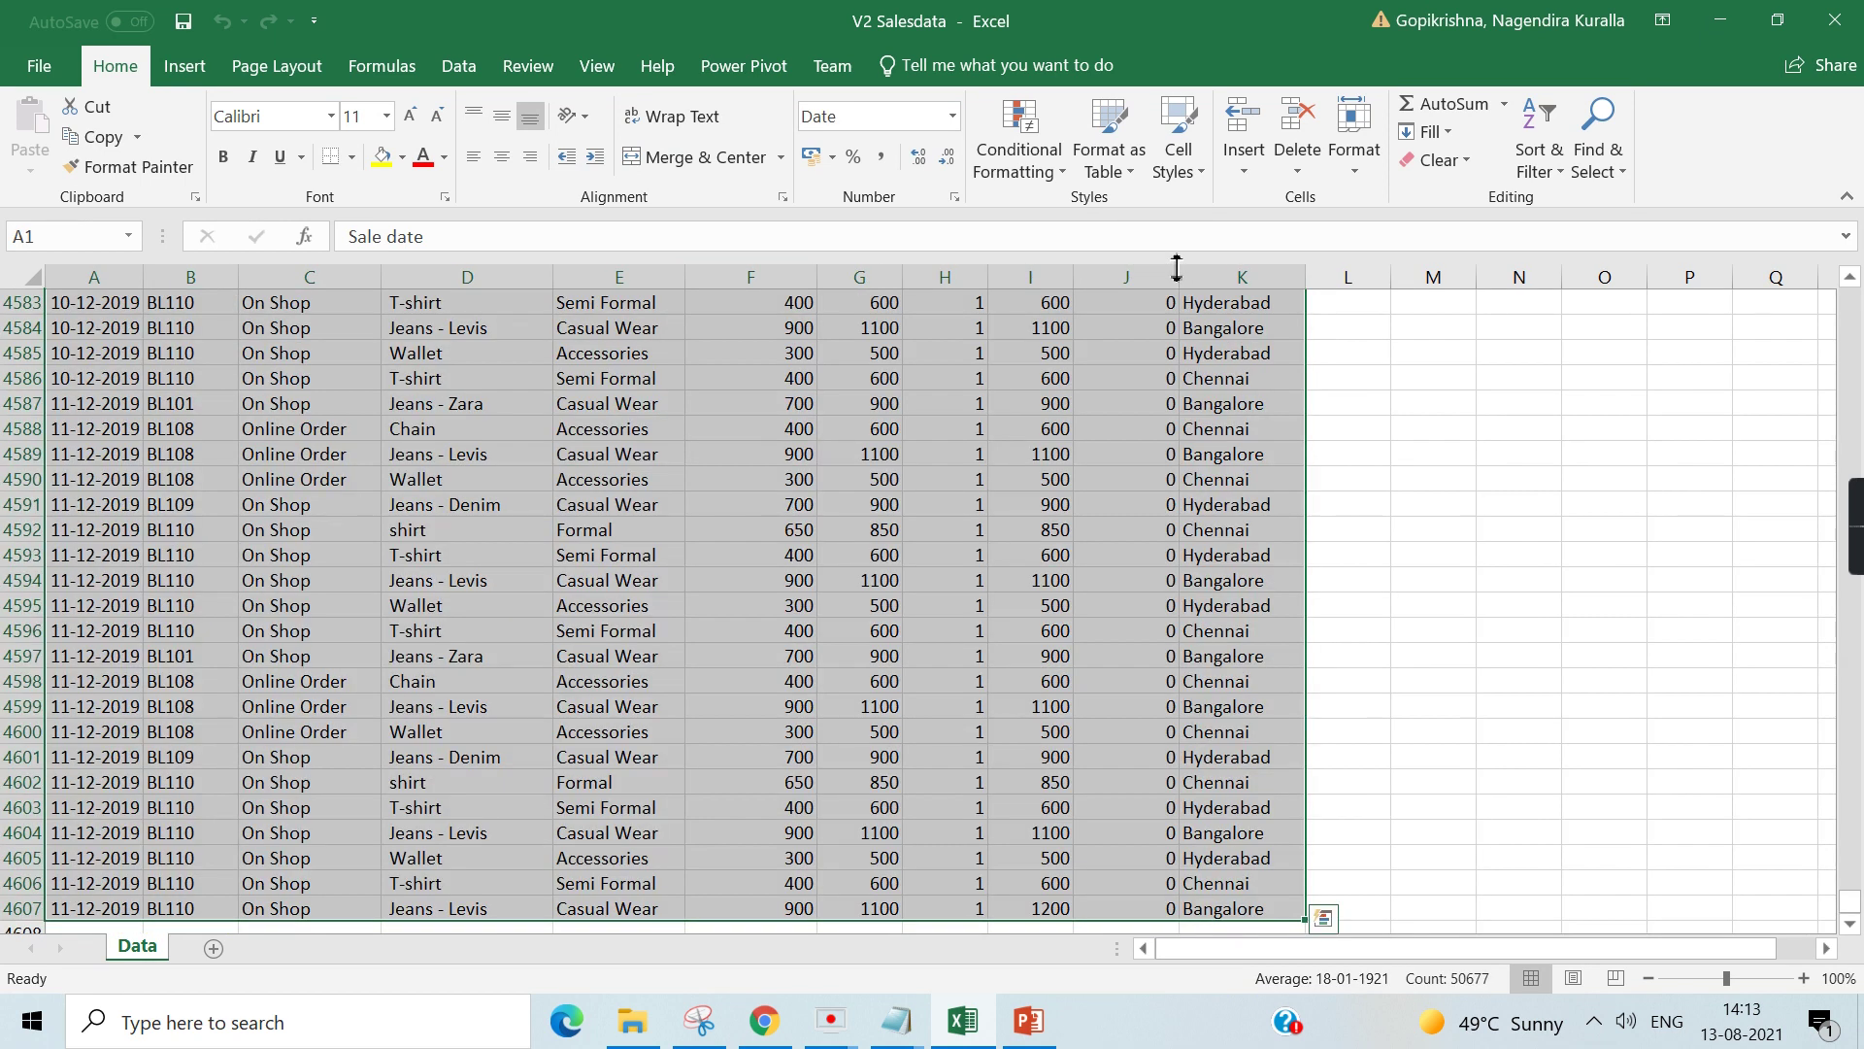
key("ctrl+c")
Paste the sales data into the Enter data grid and use the first row as headers
left_click(1720, 19)
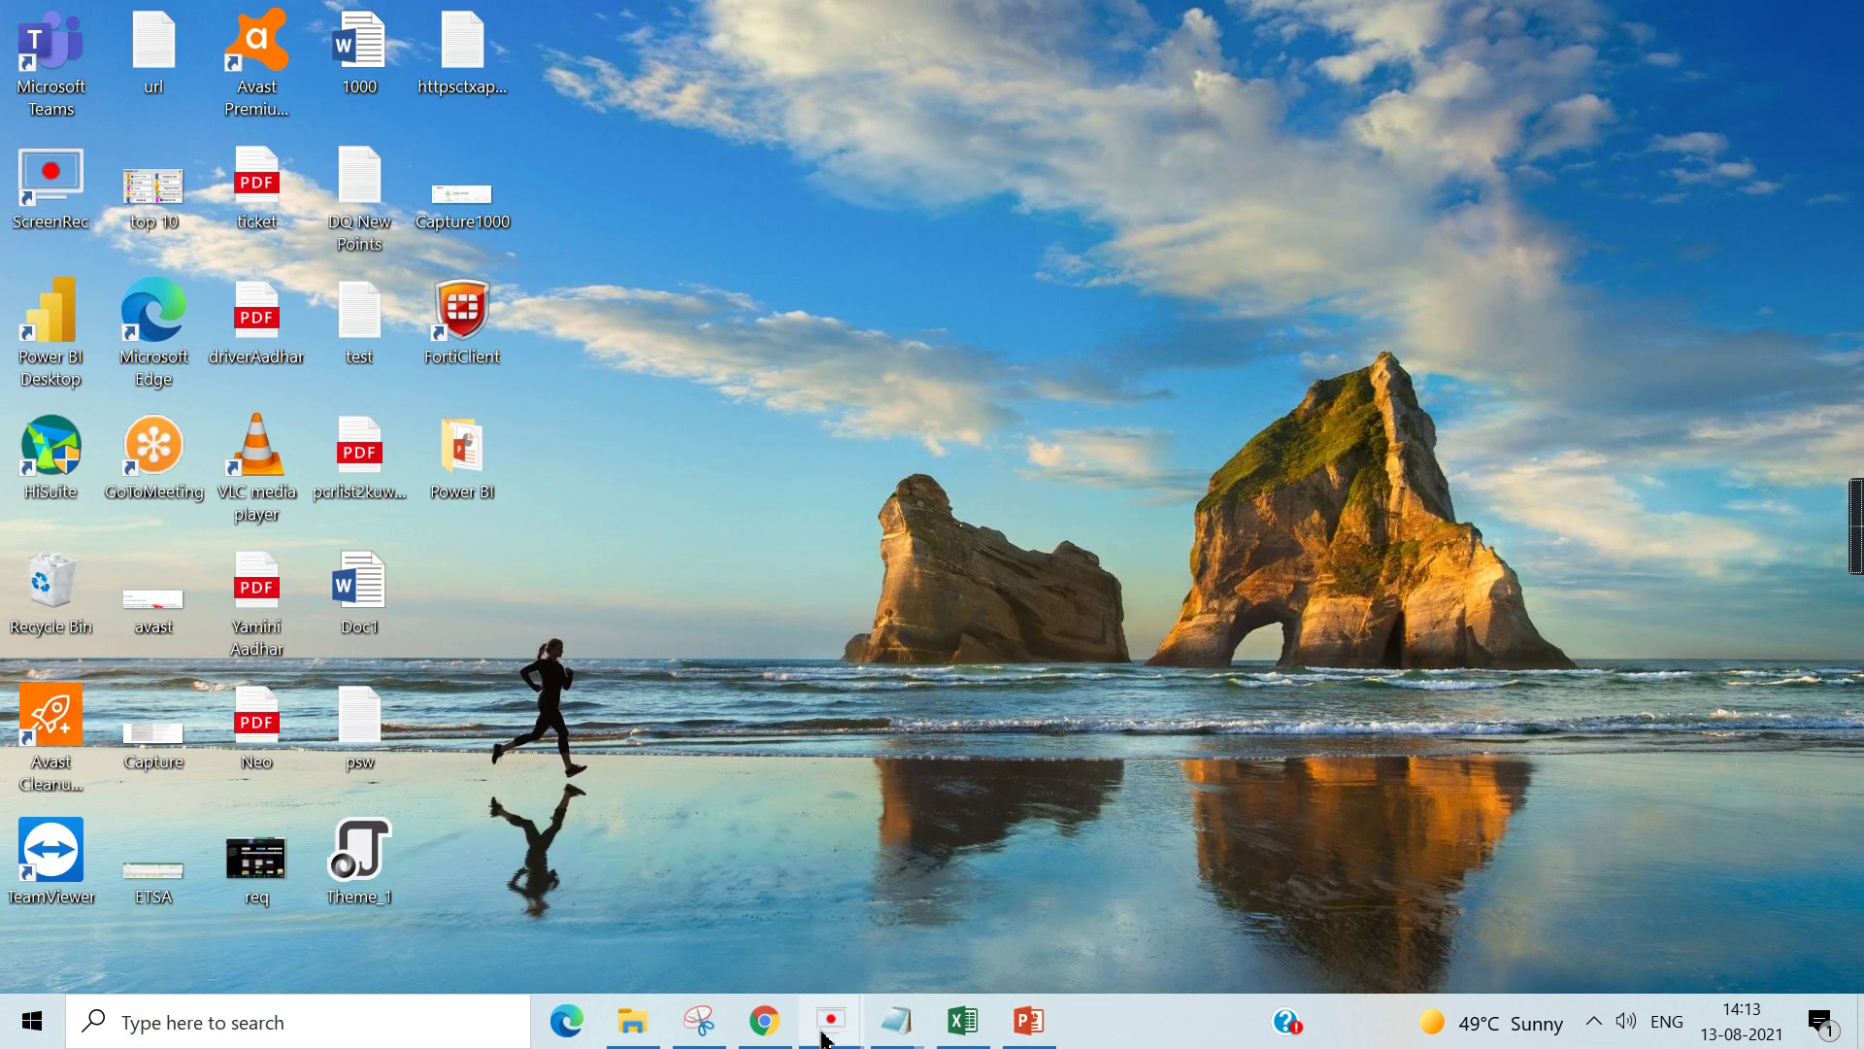
left_click(767, 1020)
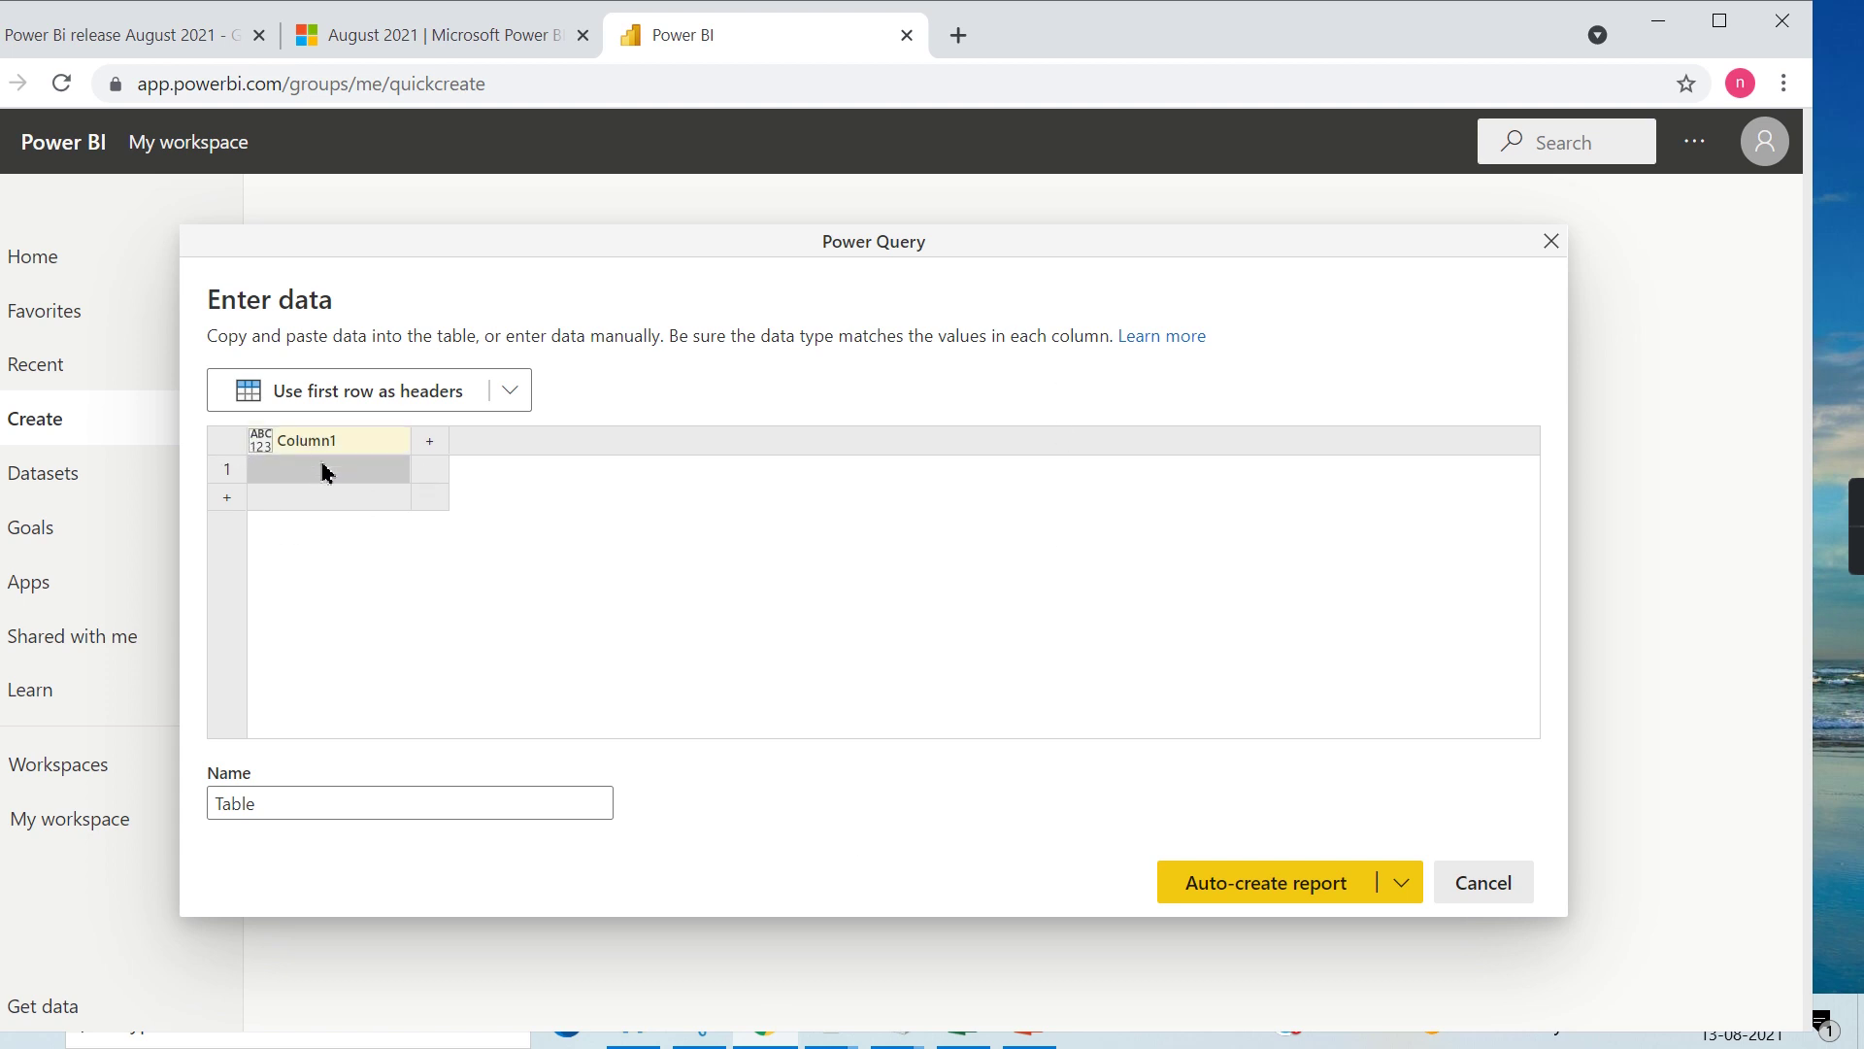
key("ctrl+v")
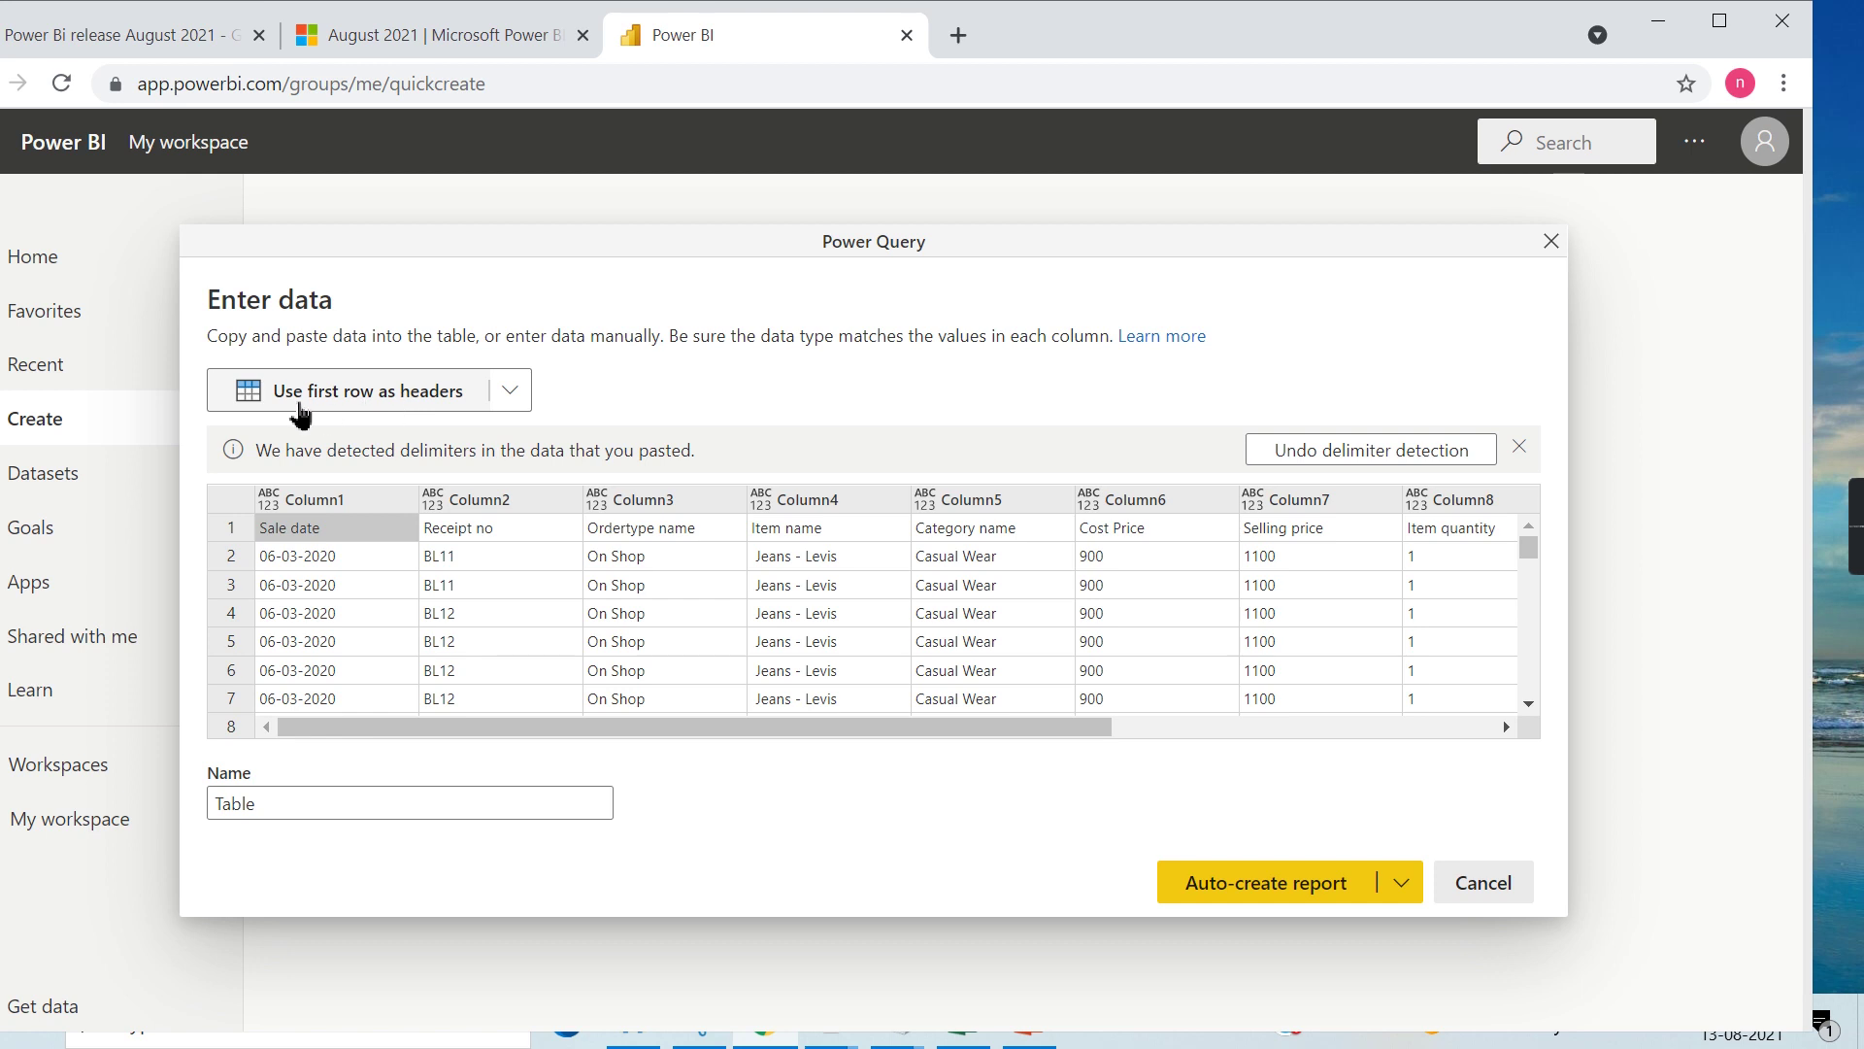
left_click(520, 401)
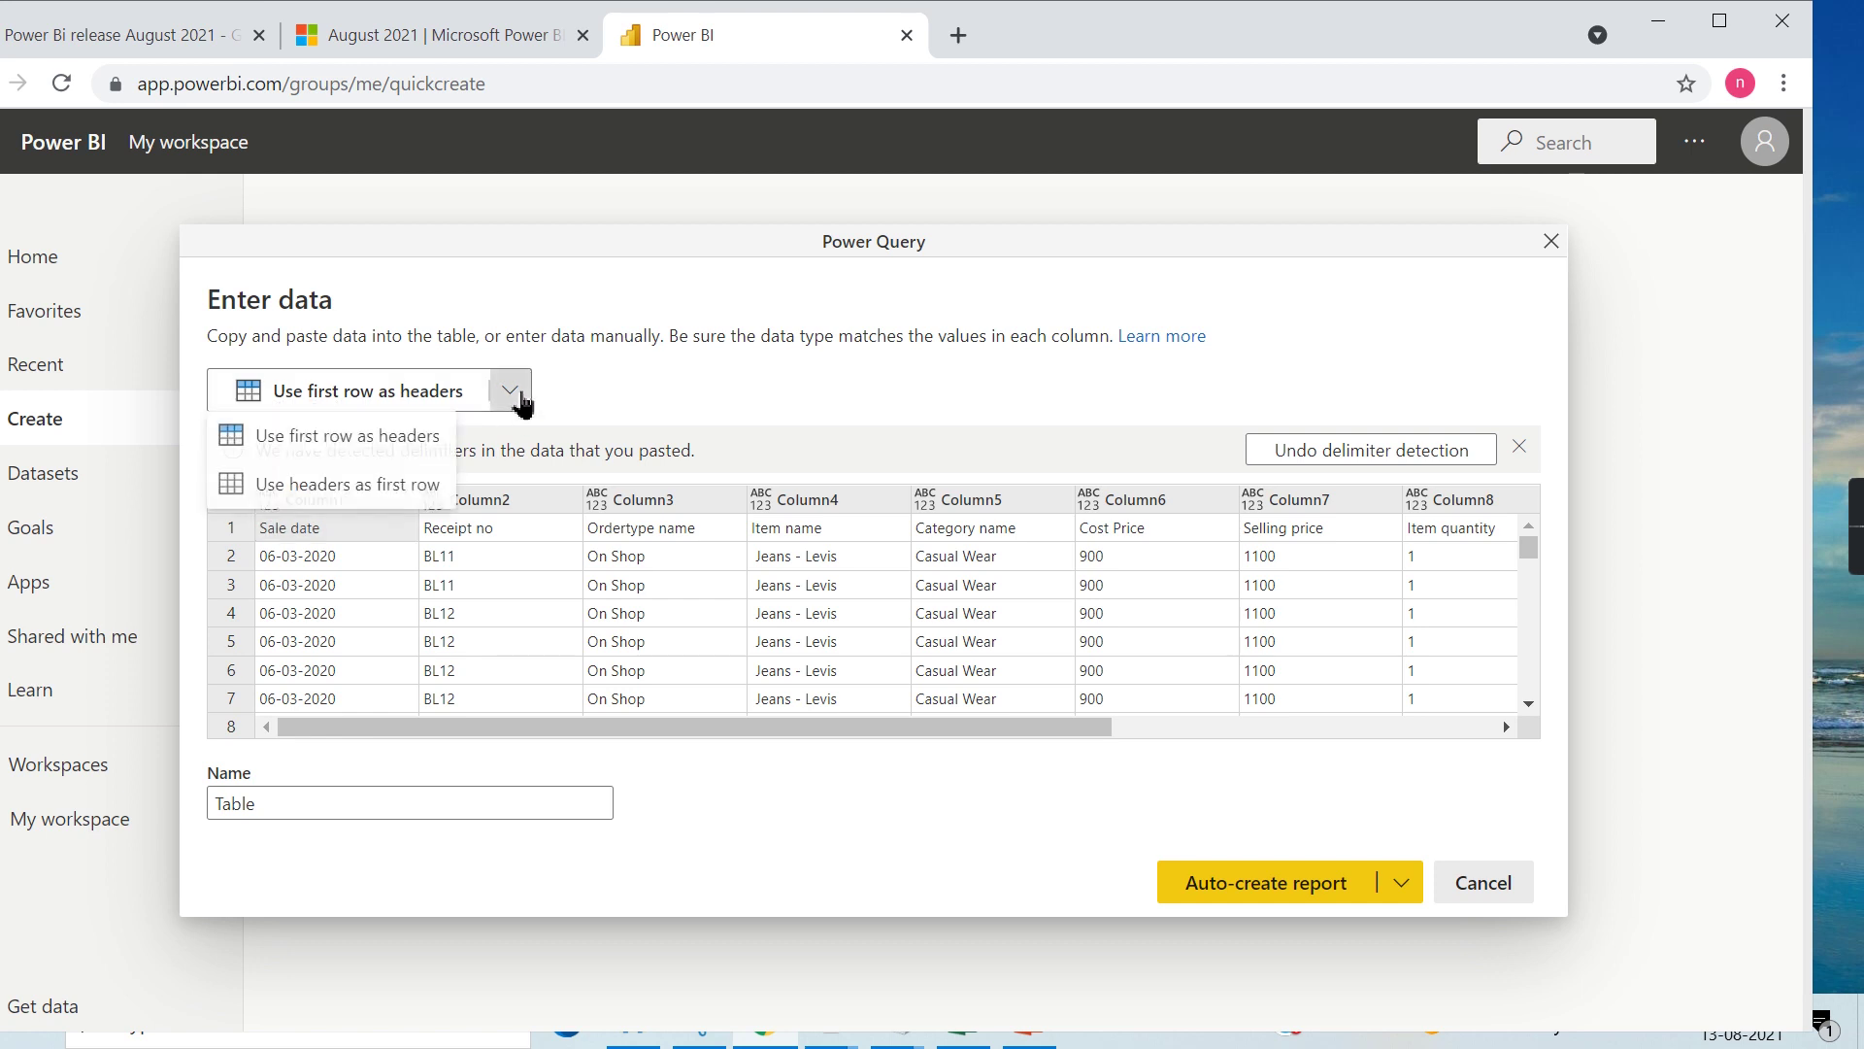
left_click(351, 437)
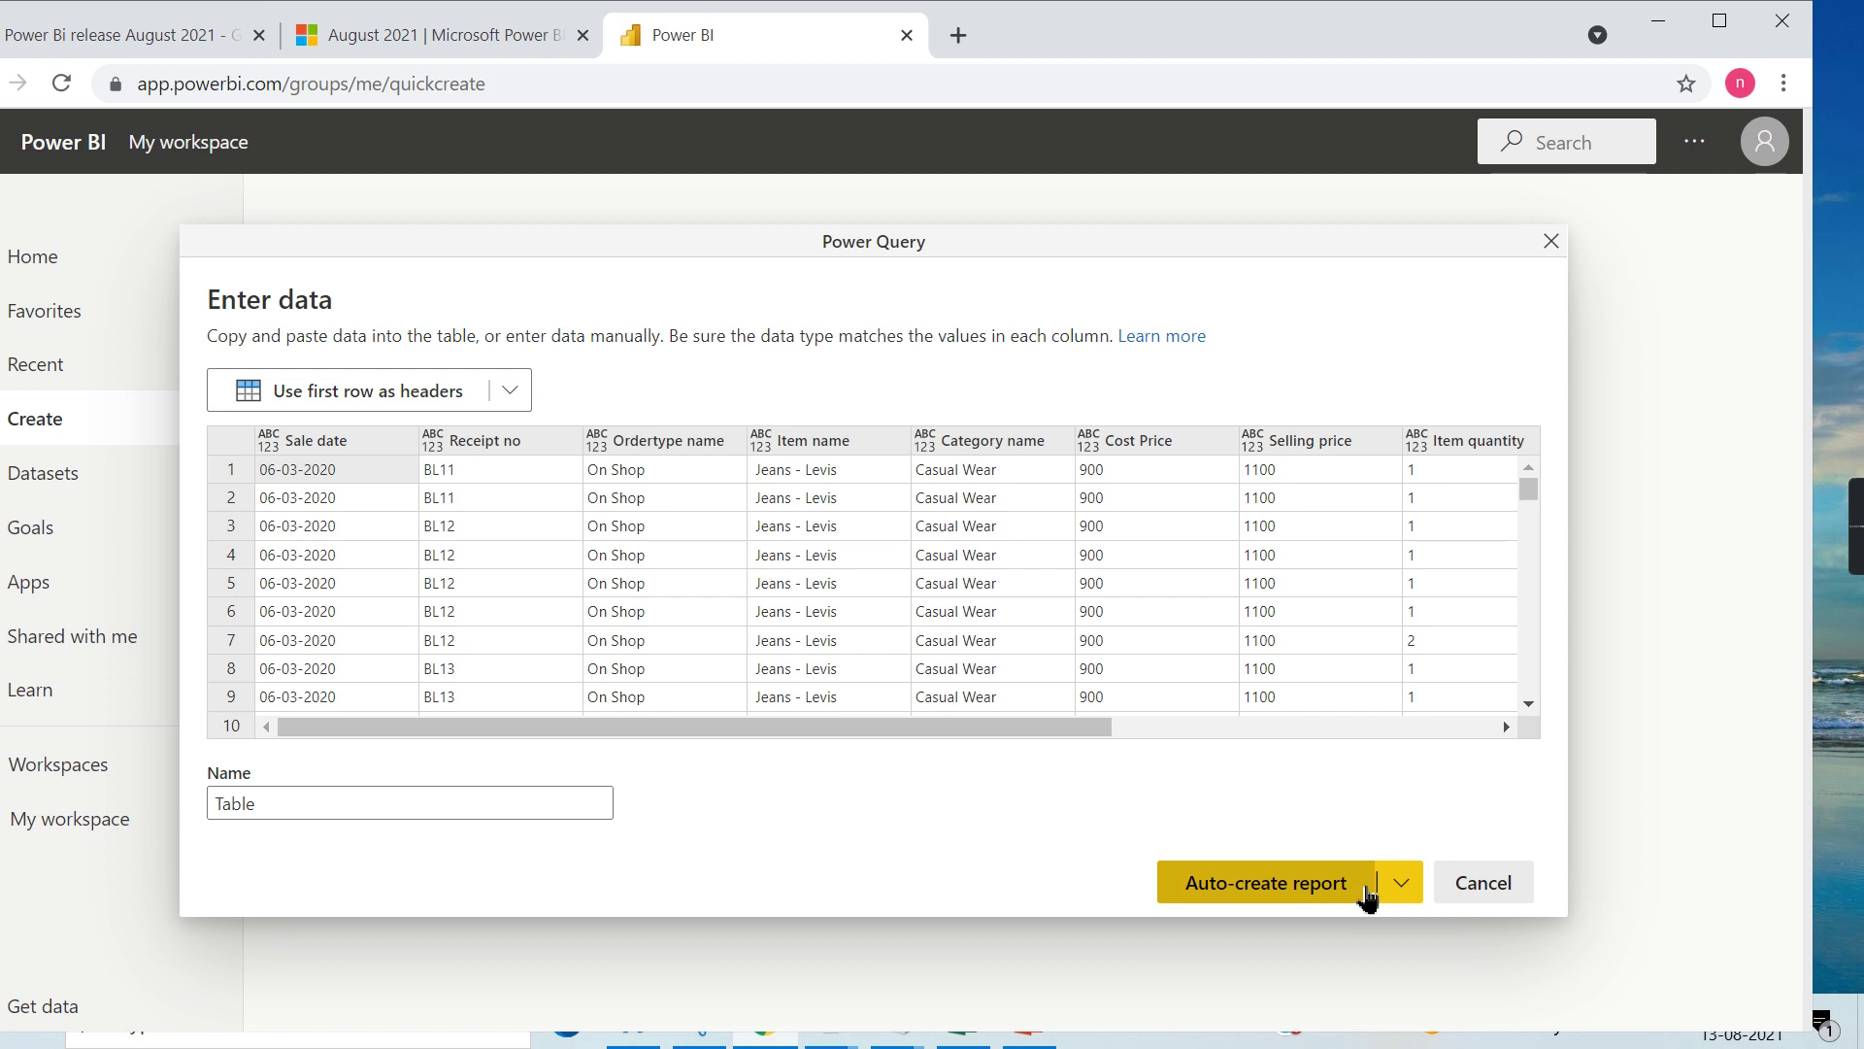
left_click(1412, 884)
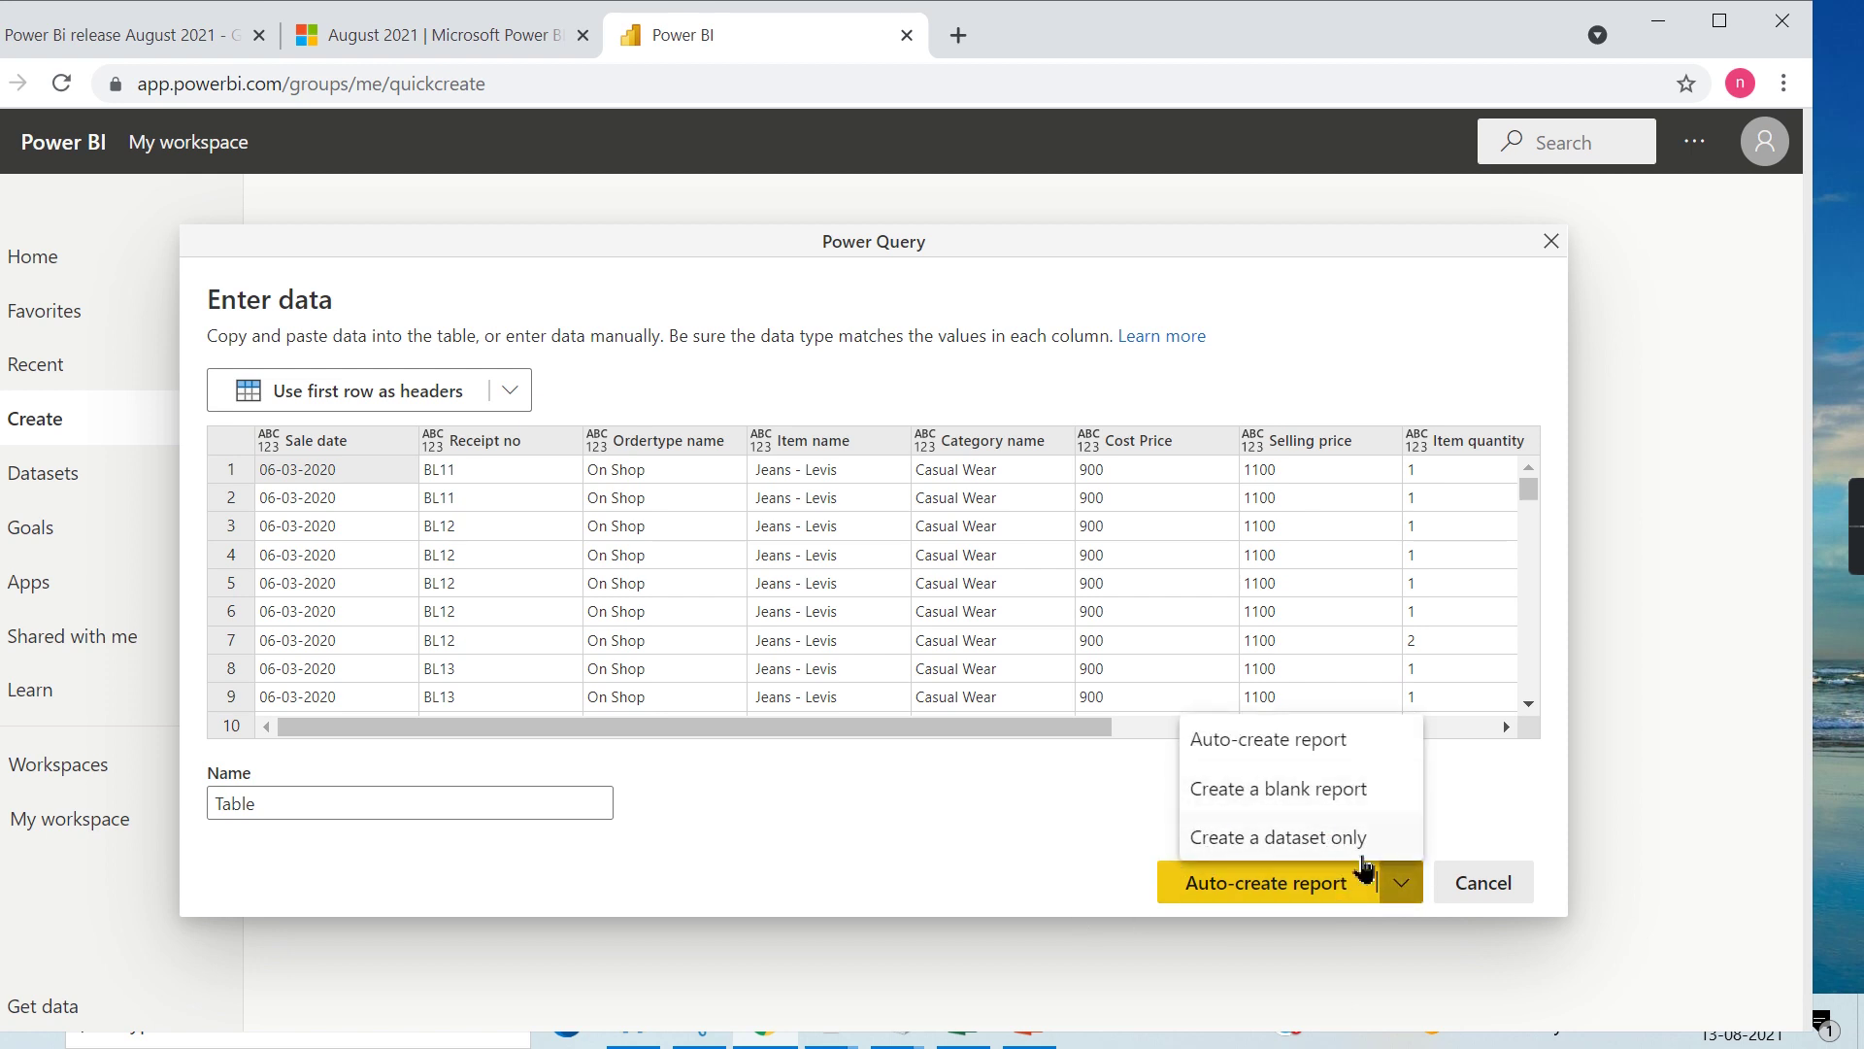
left_click(1500, 814)
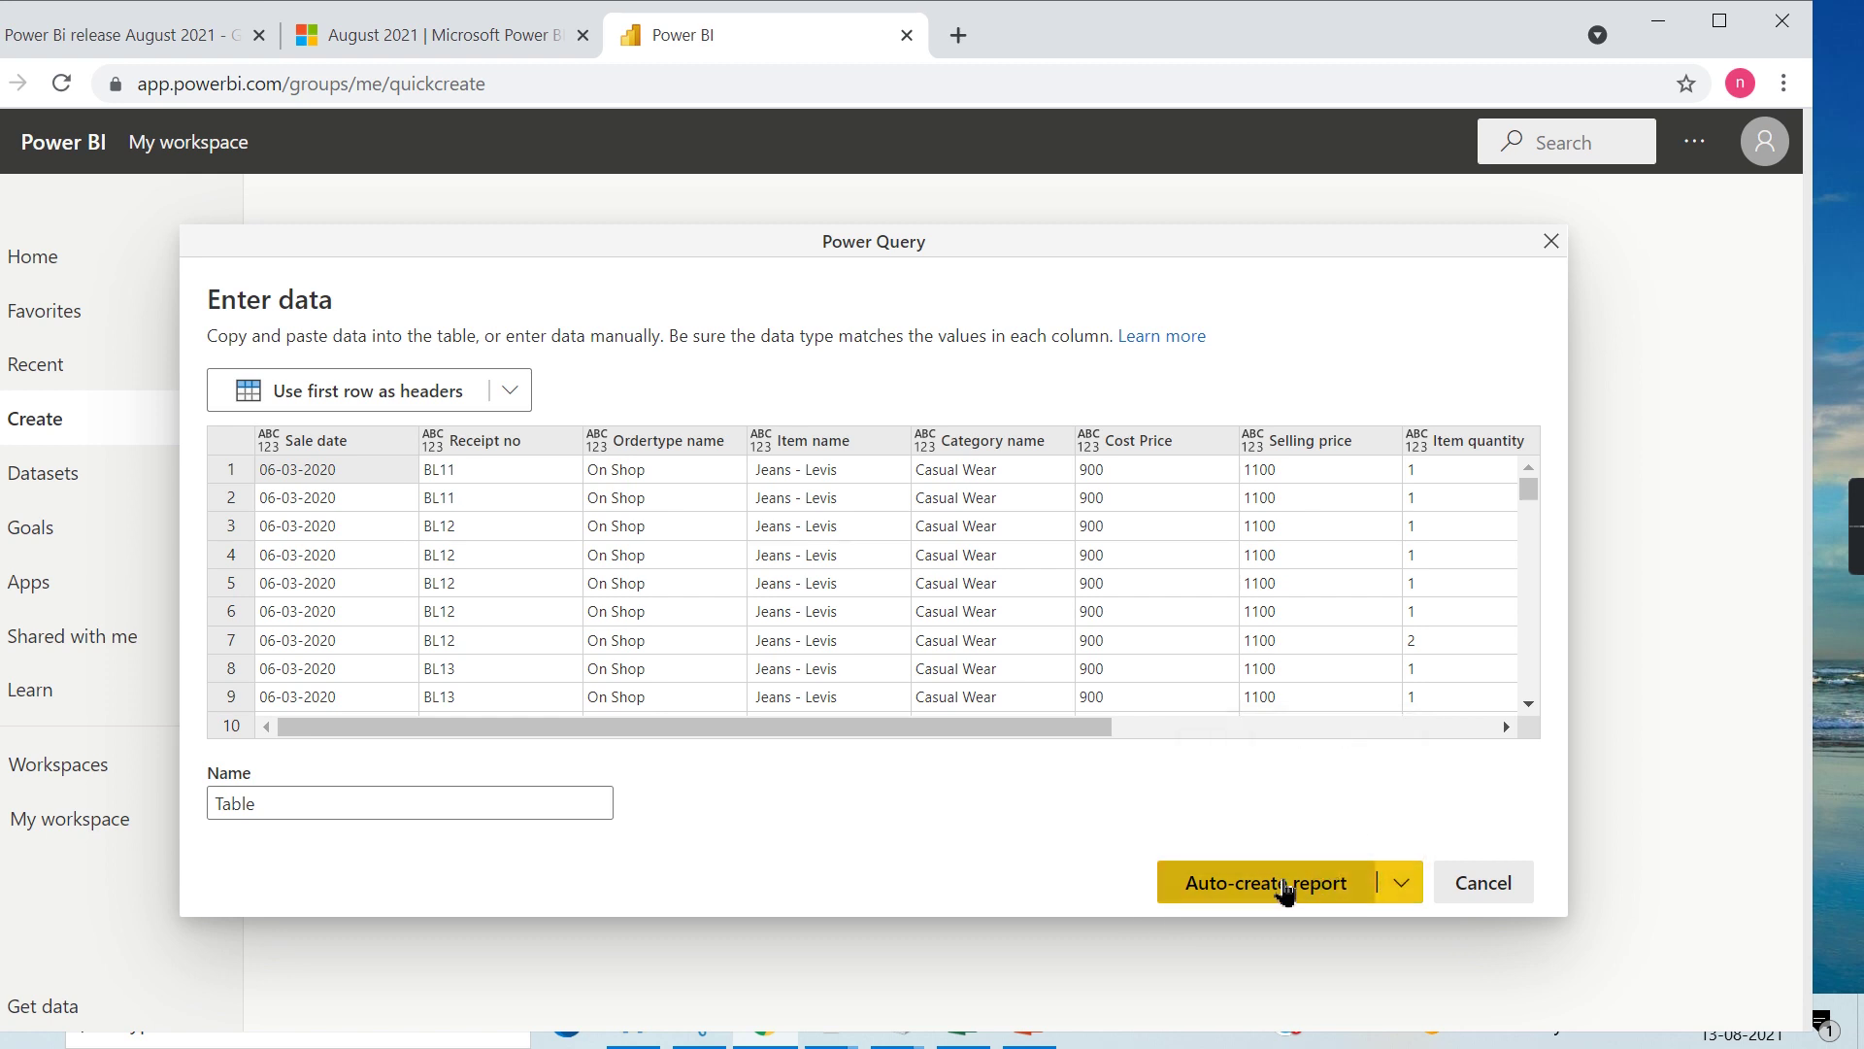
Auto-create a Quick summary report from the pasted sales table
left_click(1278, 896)
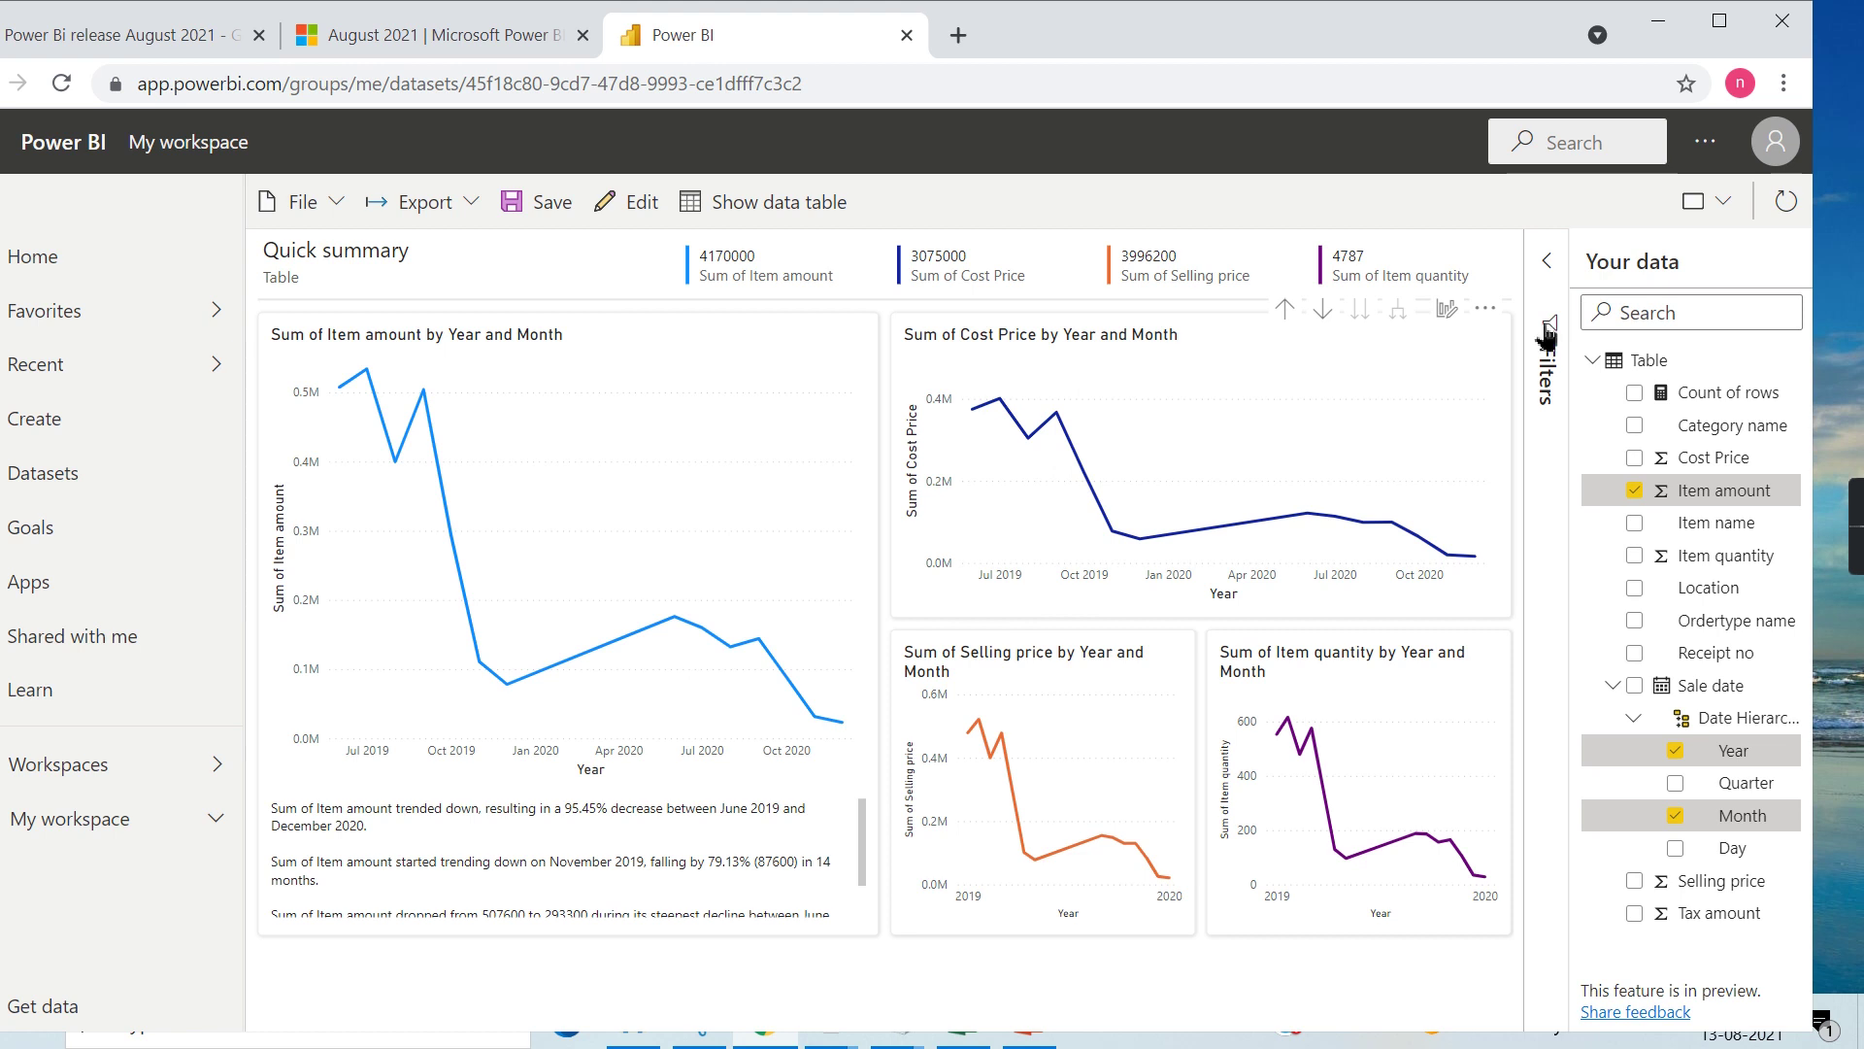
Put Category name on the Cost Price chart's axis, drop Sale date - Month, and make it a donut
left_click(1447, 313)
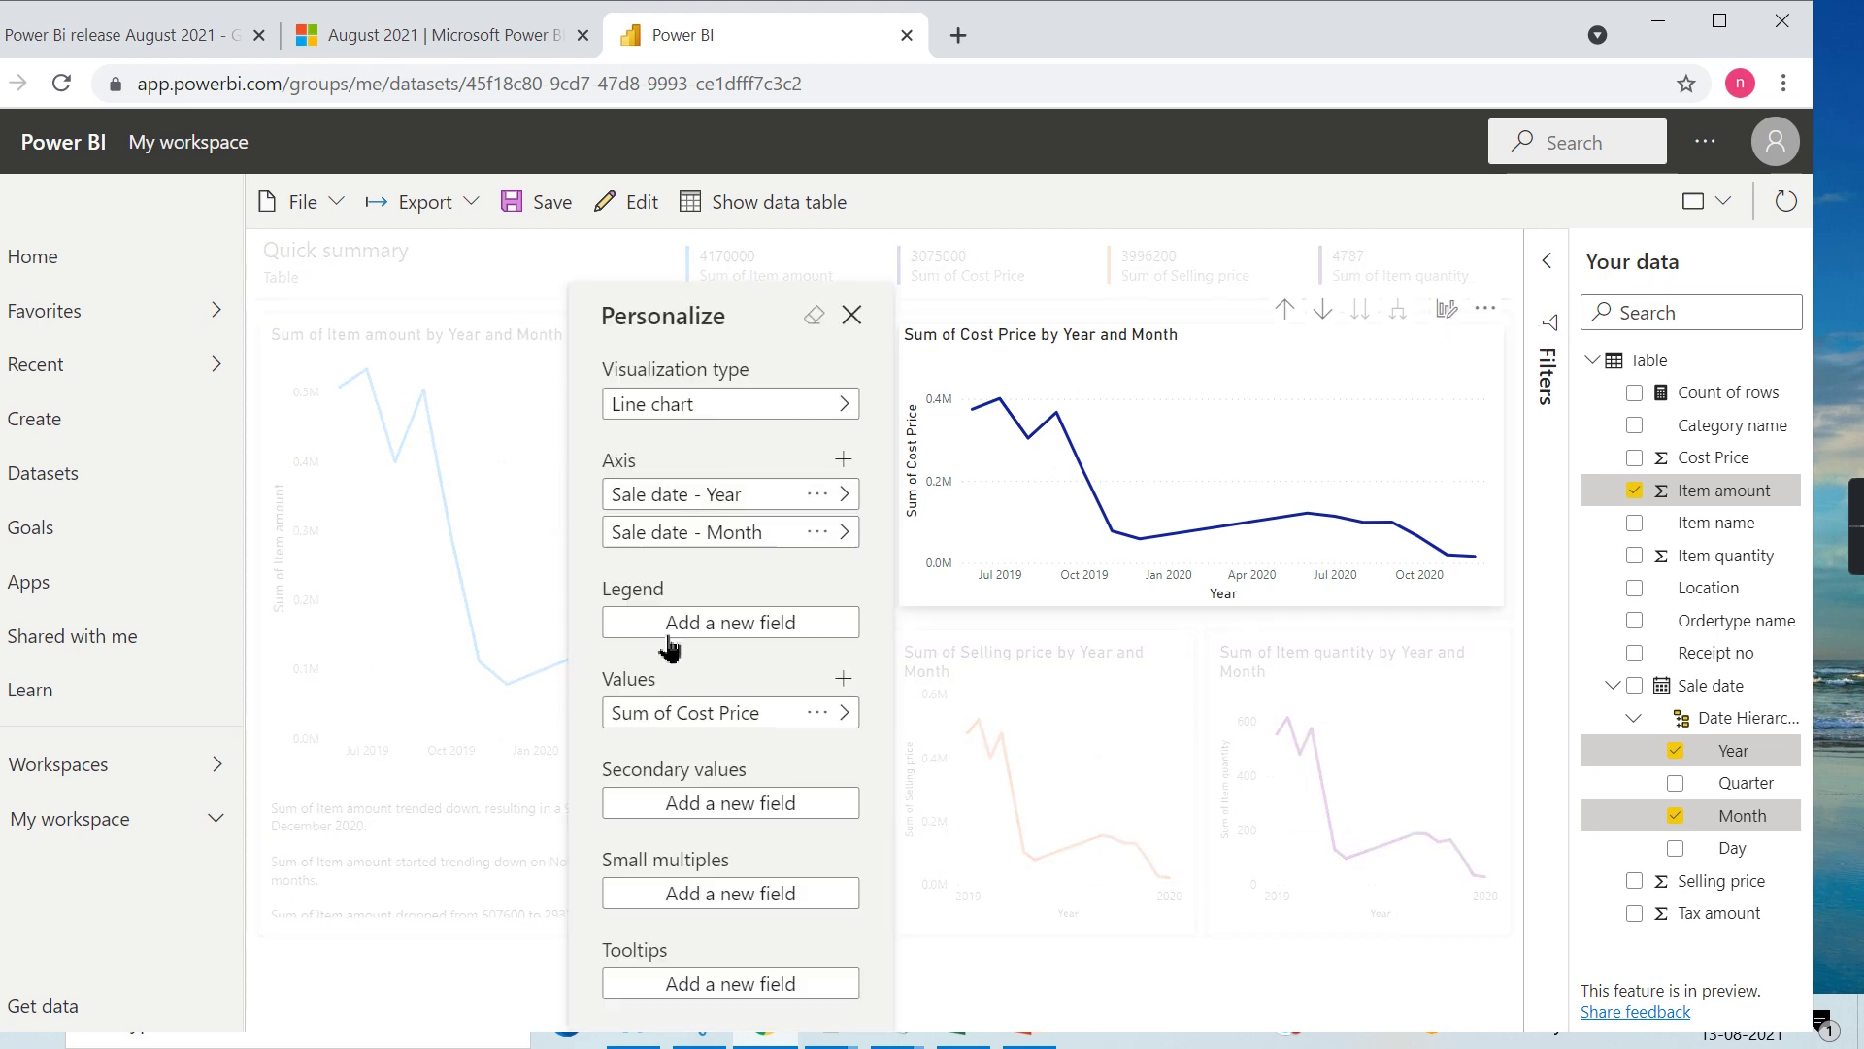
left_click(847, 496)
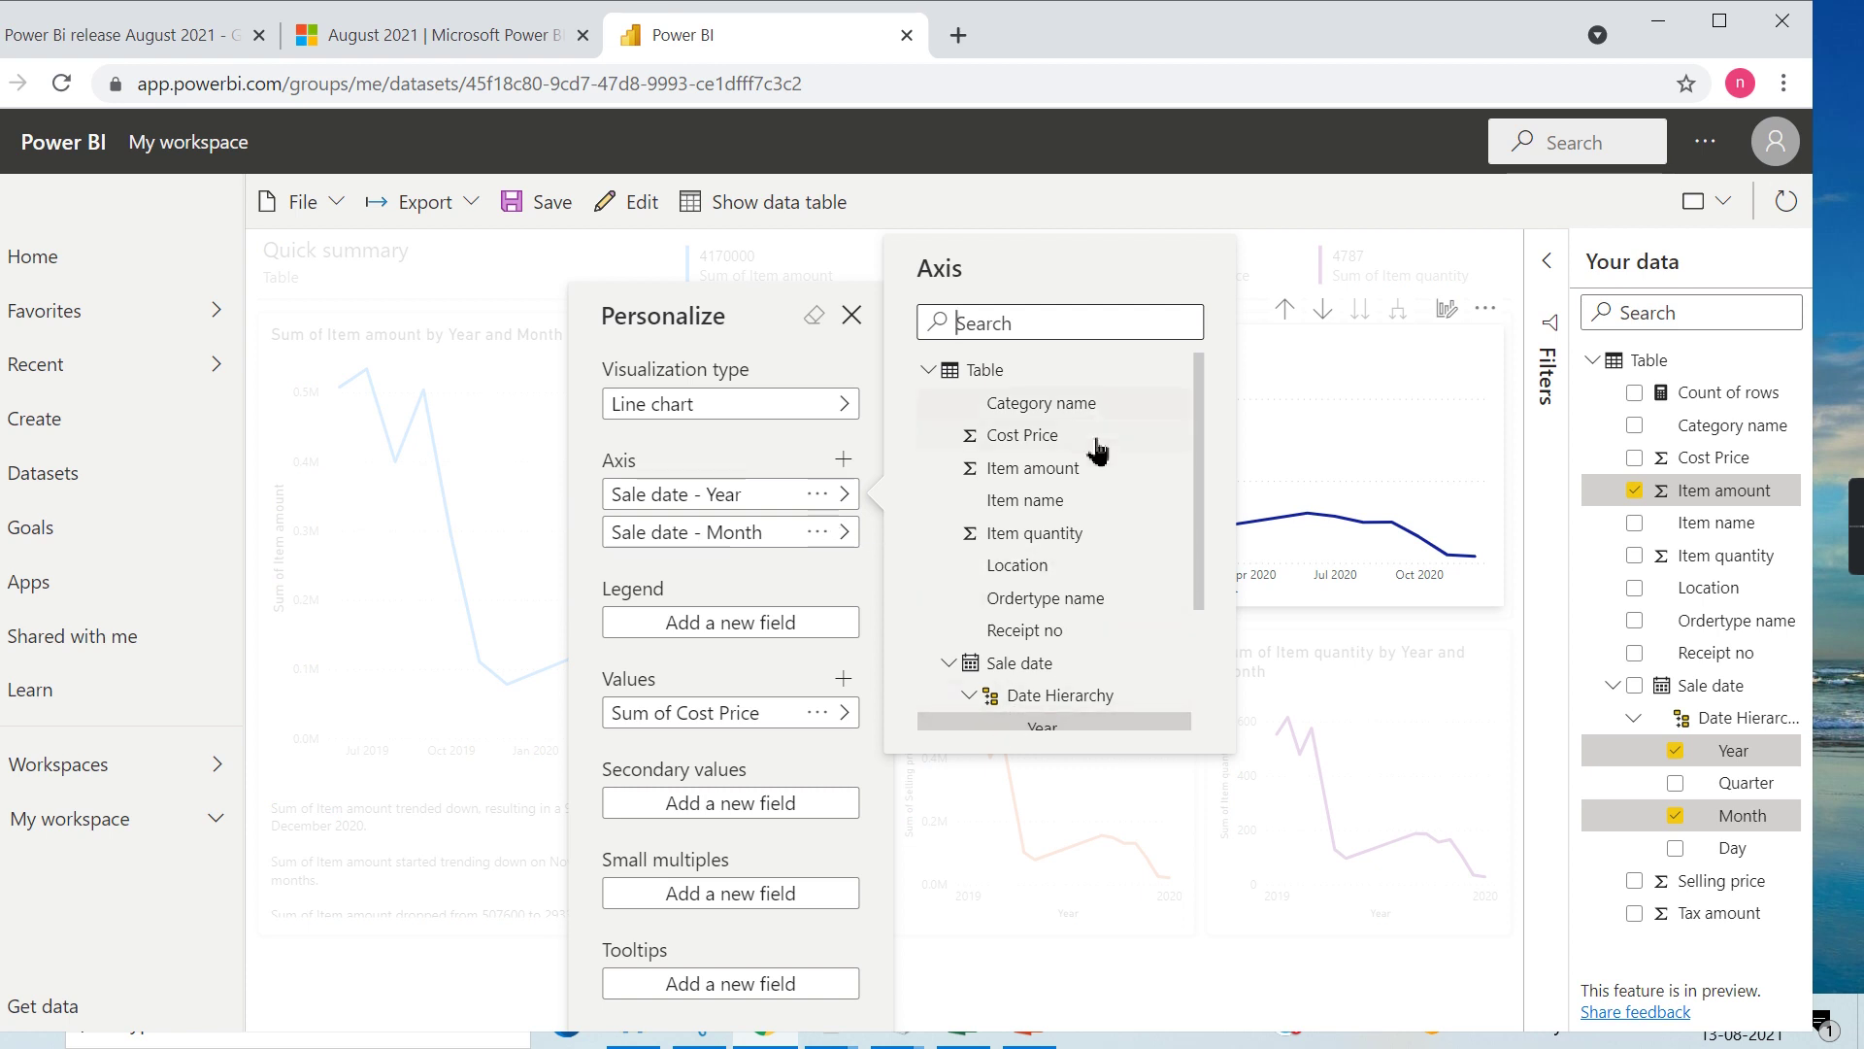
left_click(1066, 404)
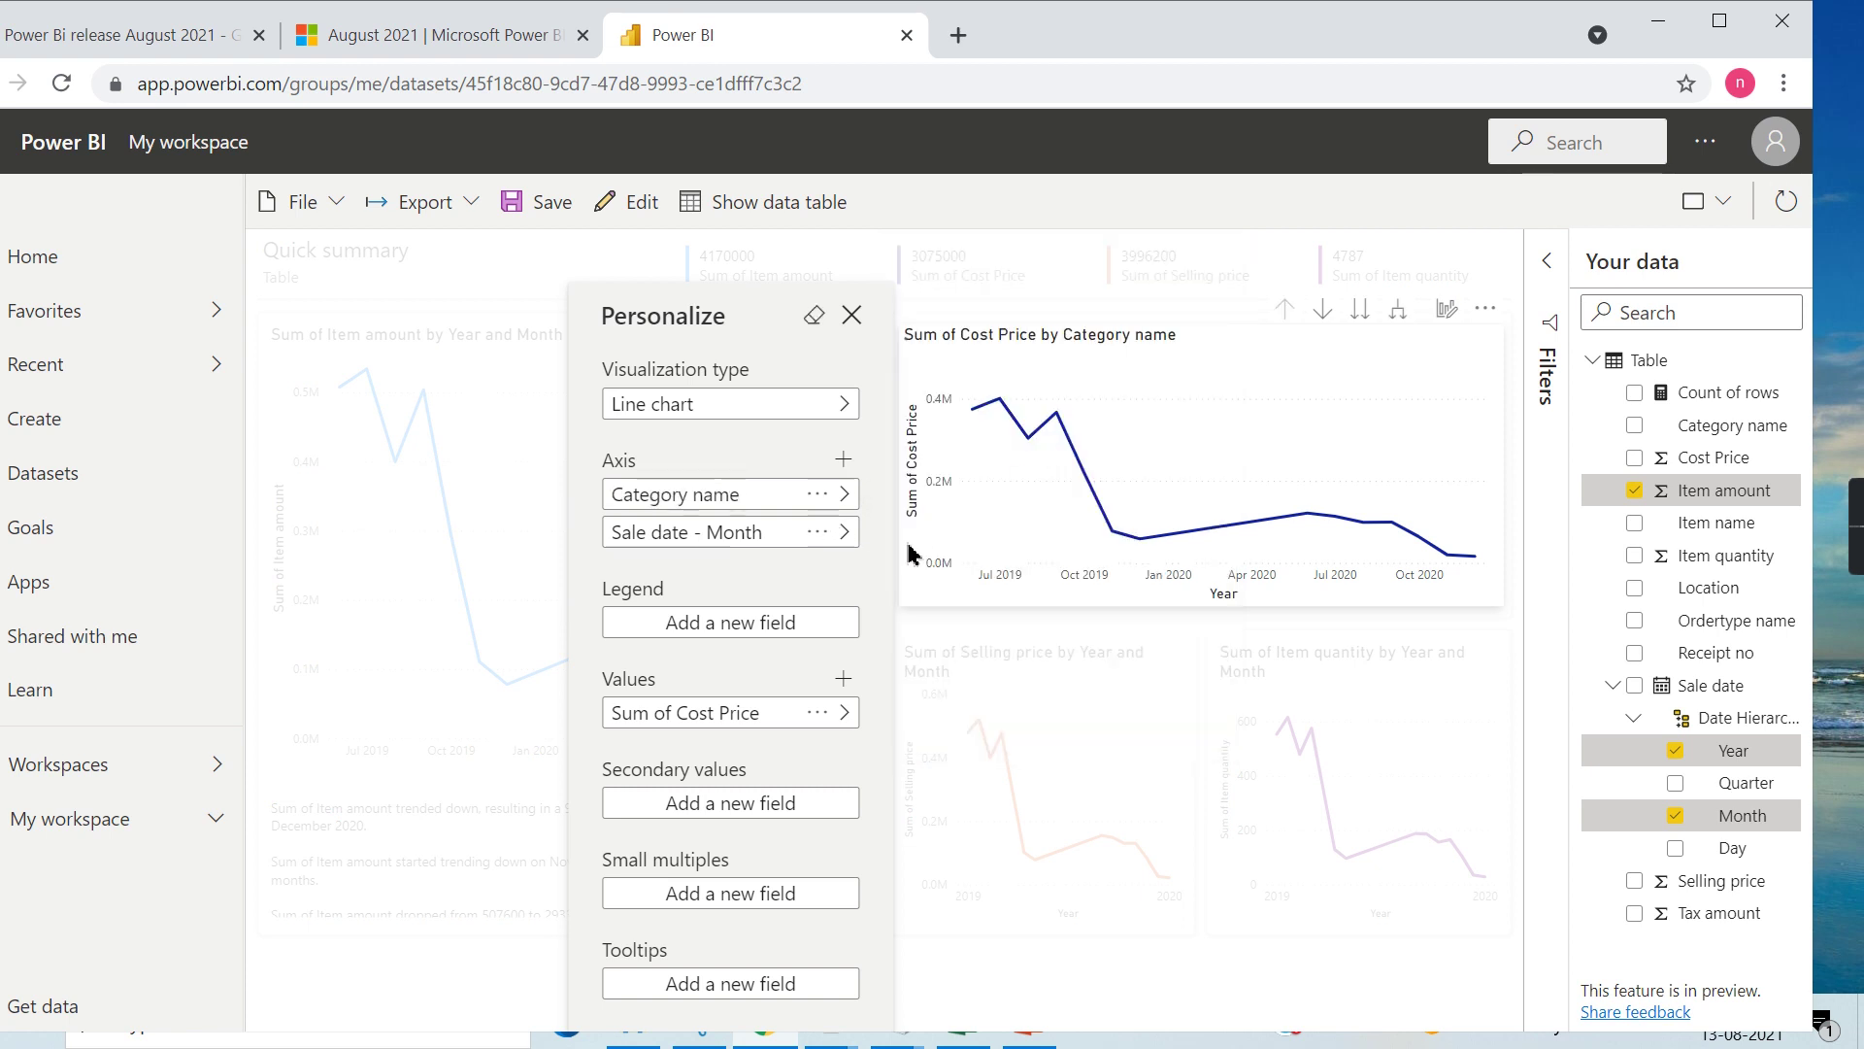
left_click(846, 533)
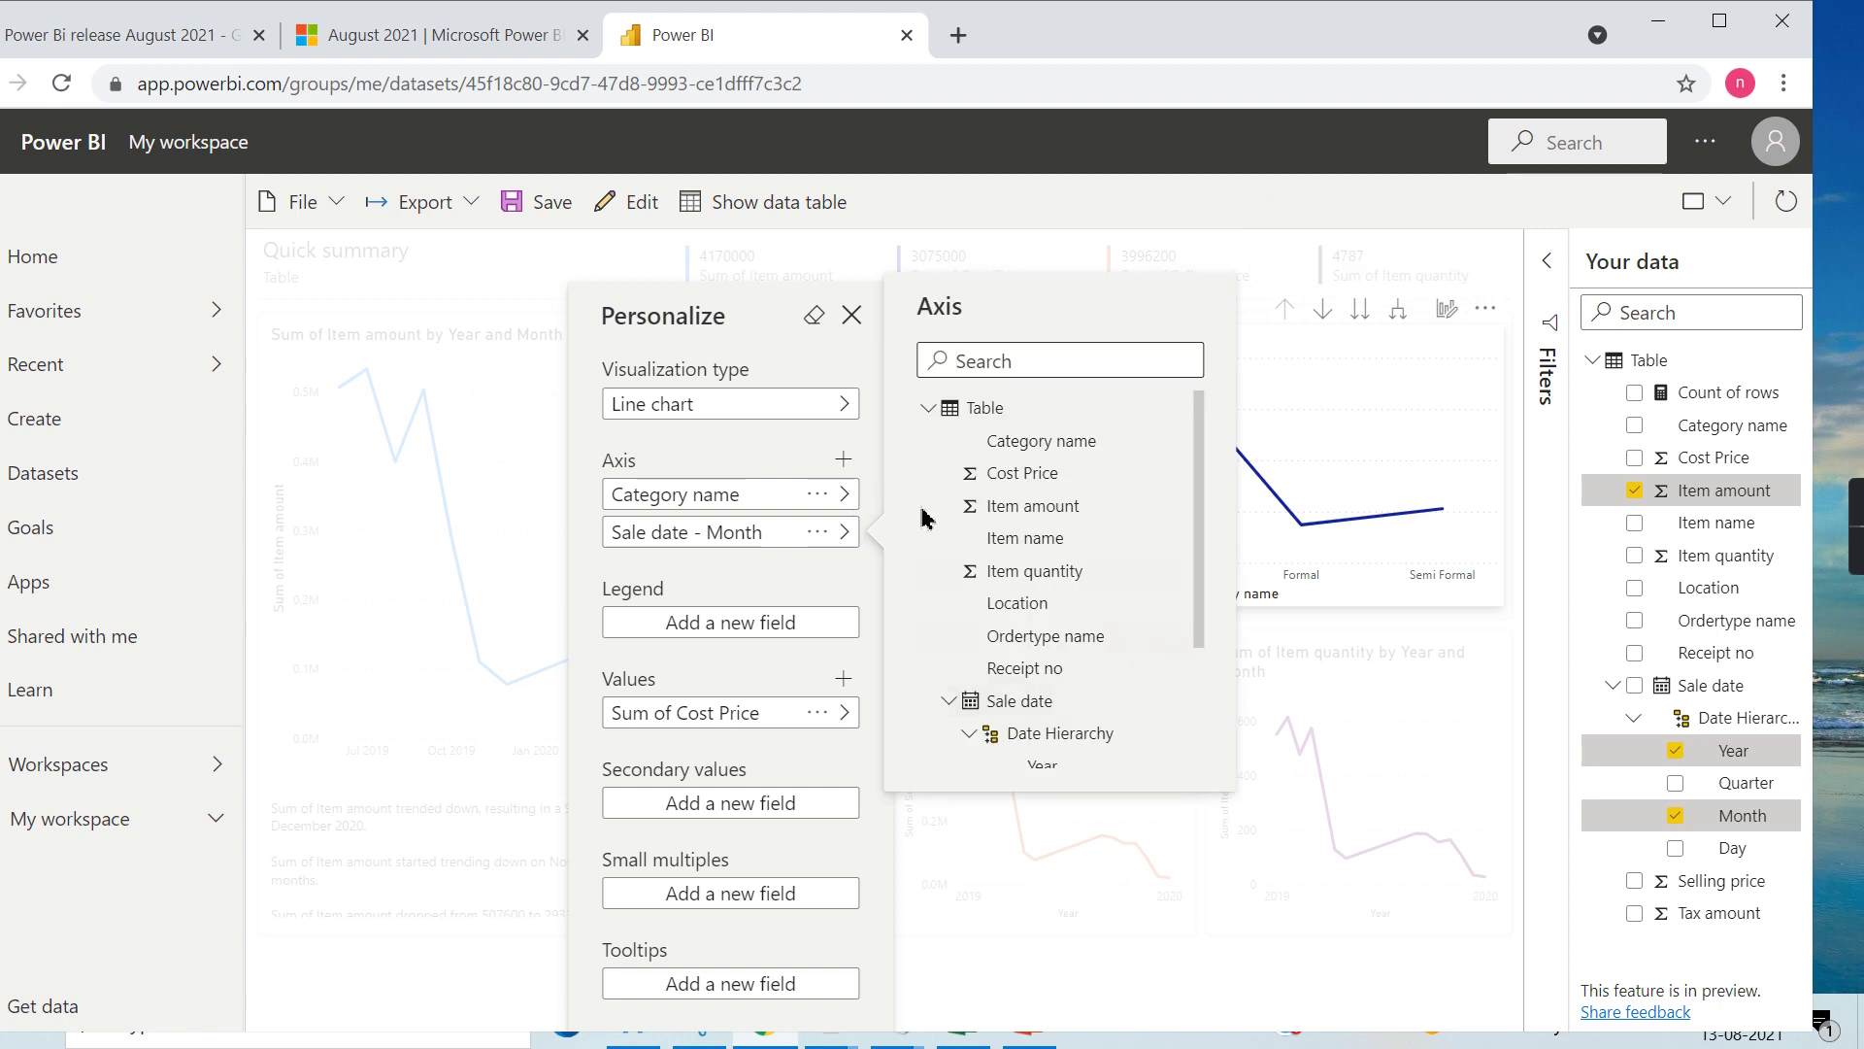
left_click(817, 532)
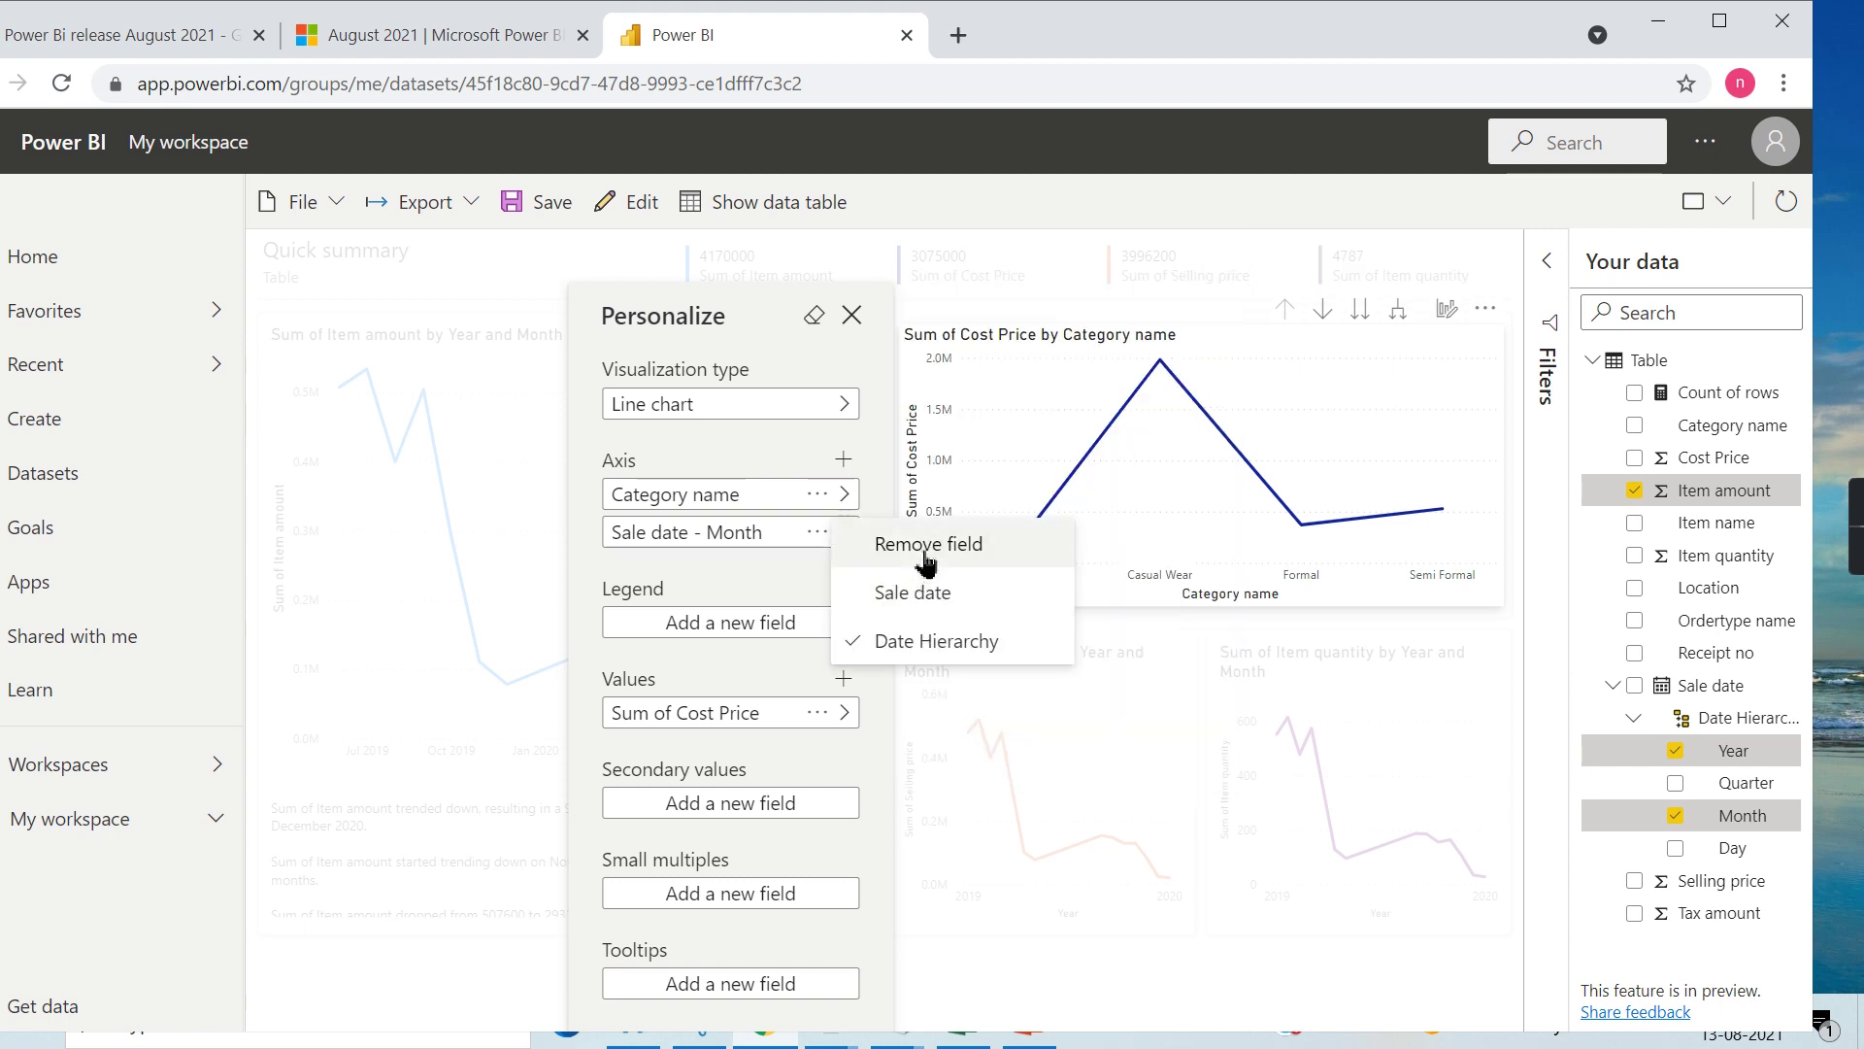
left_click(867, 544)
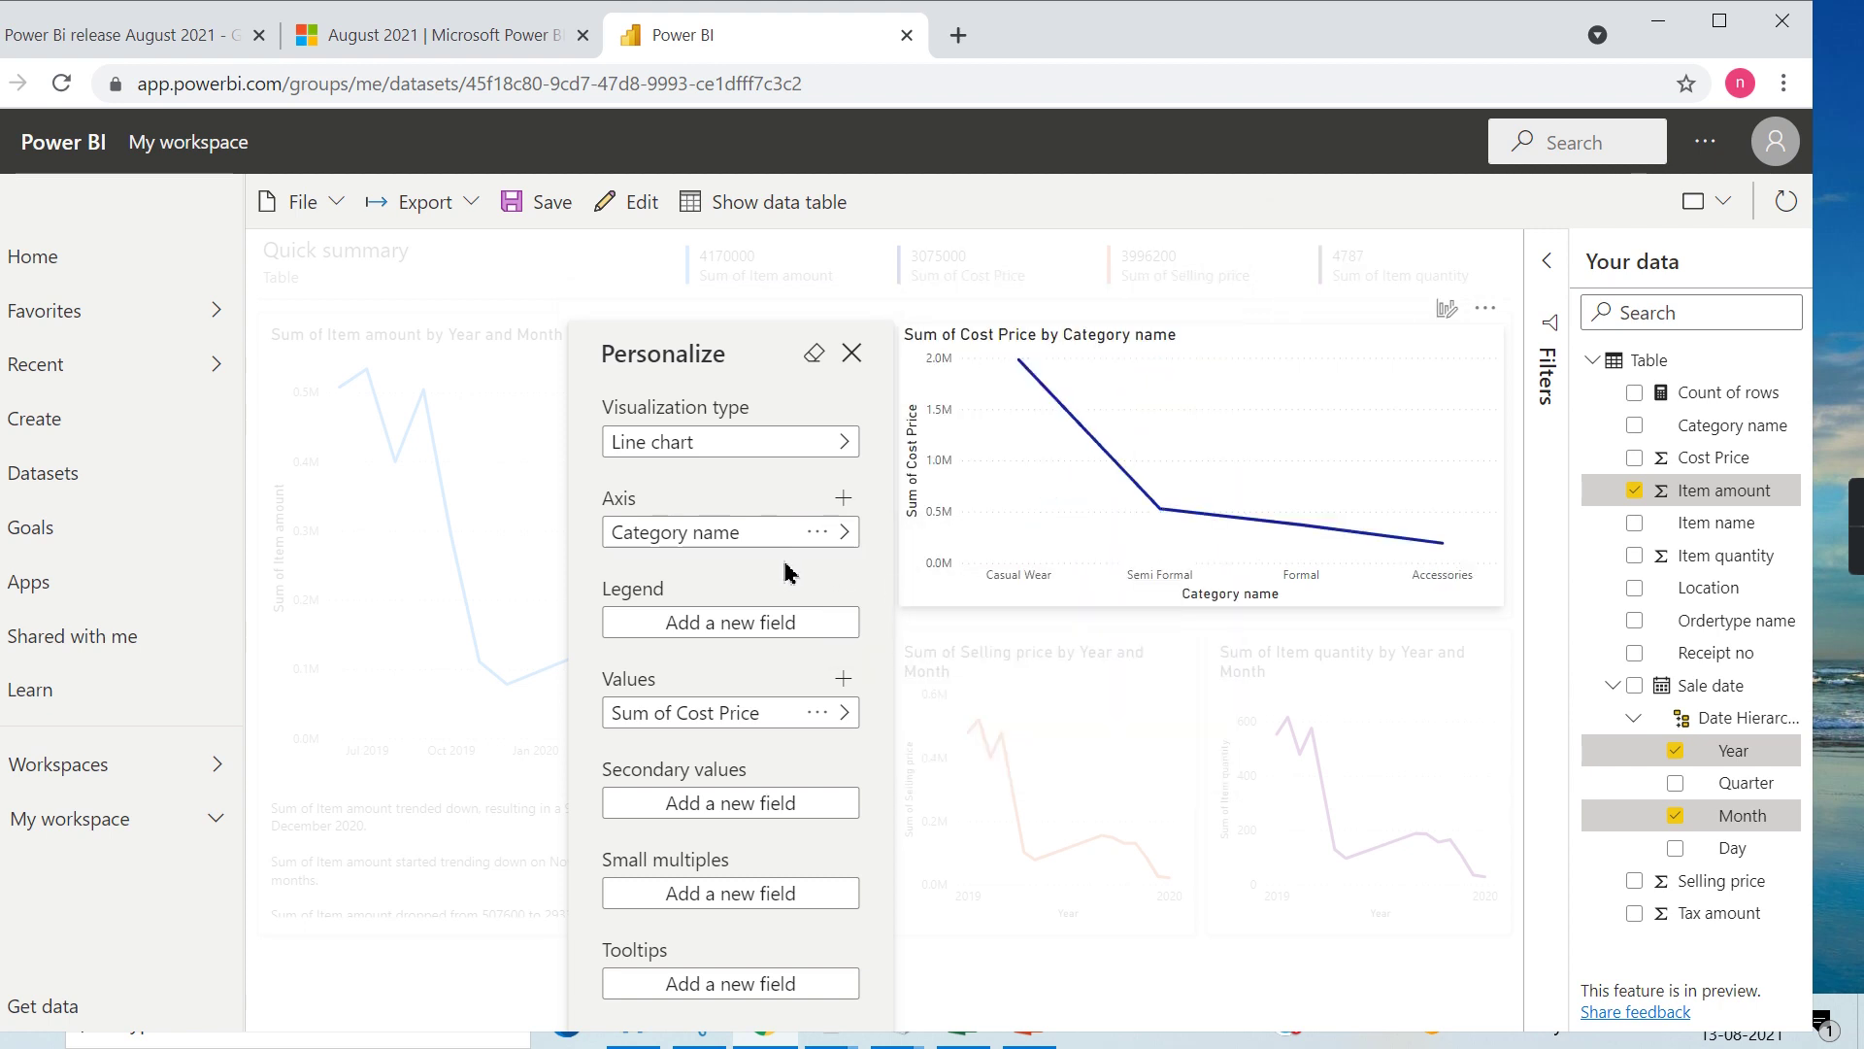
left_click(847, 444)
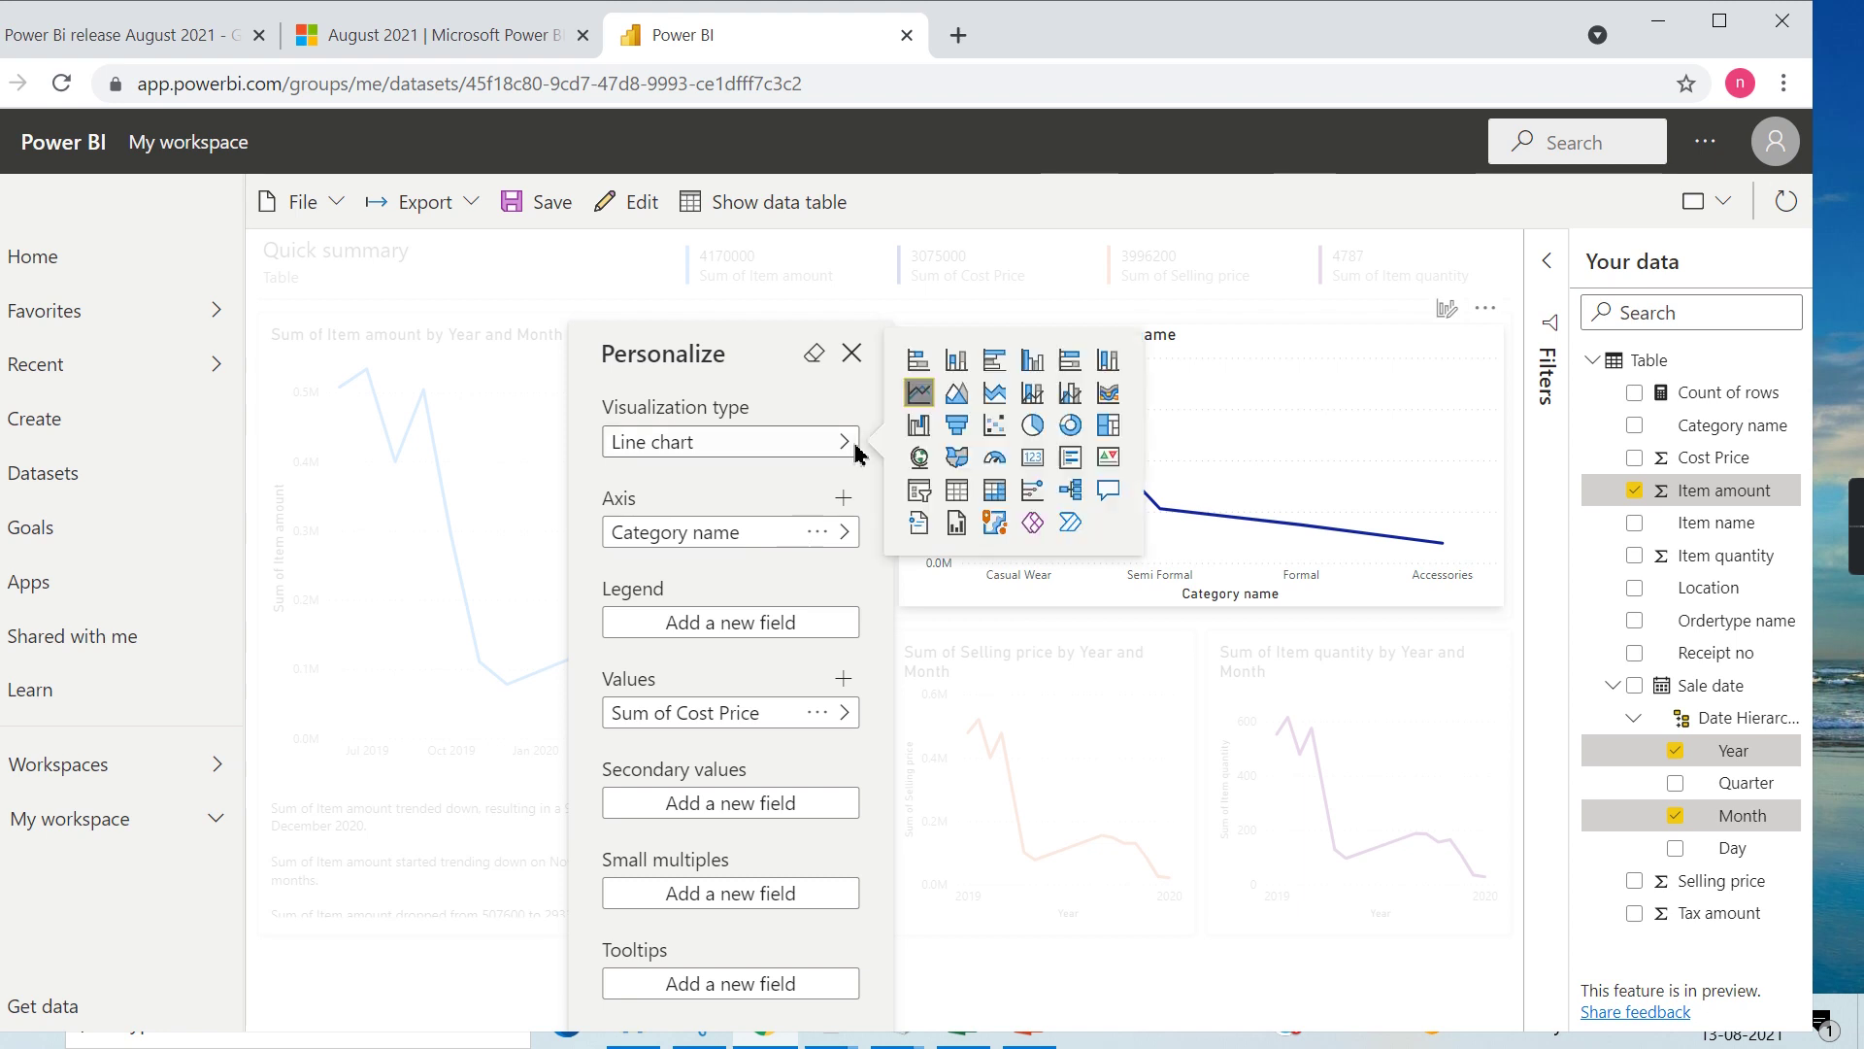
left_click(1071, 424)
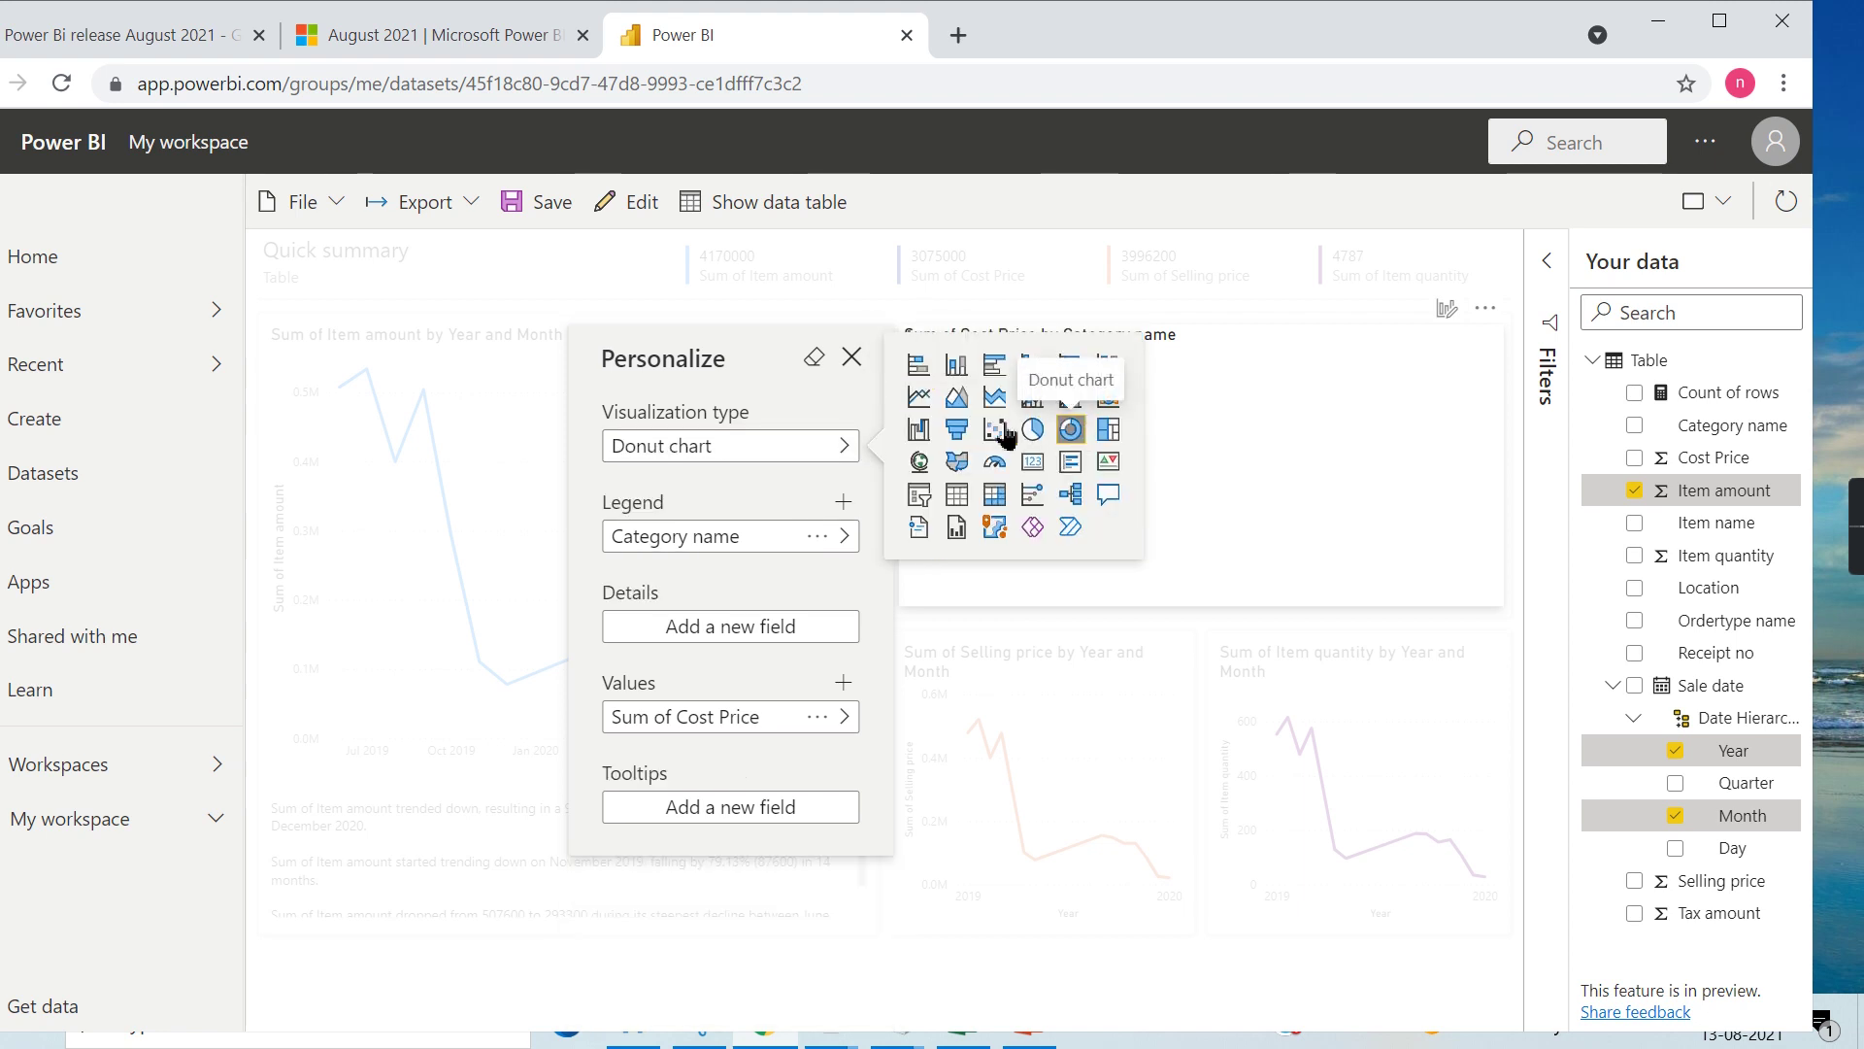
left_click(851, 357)
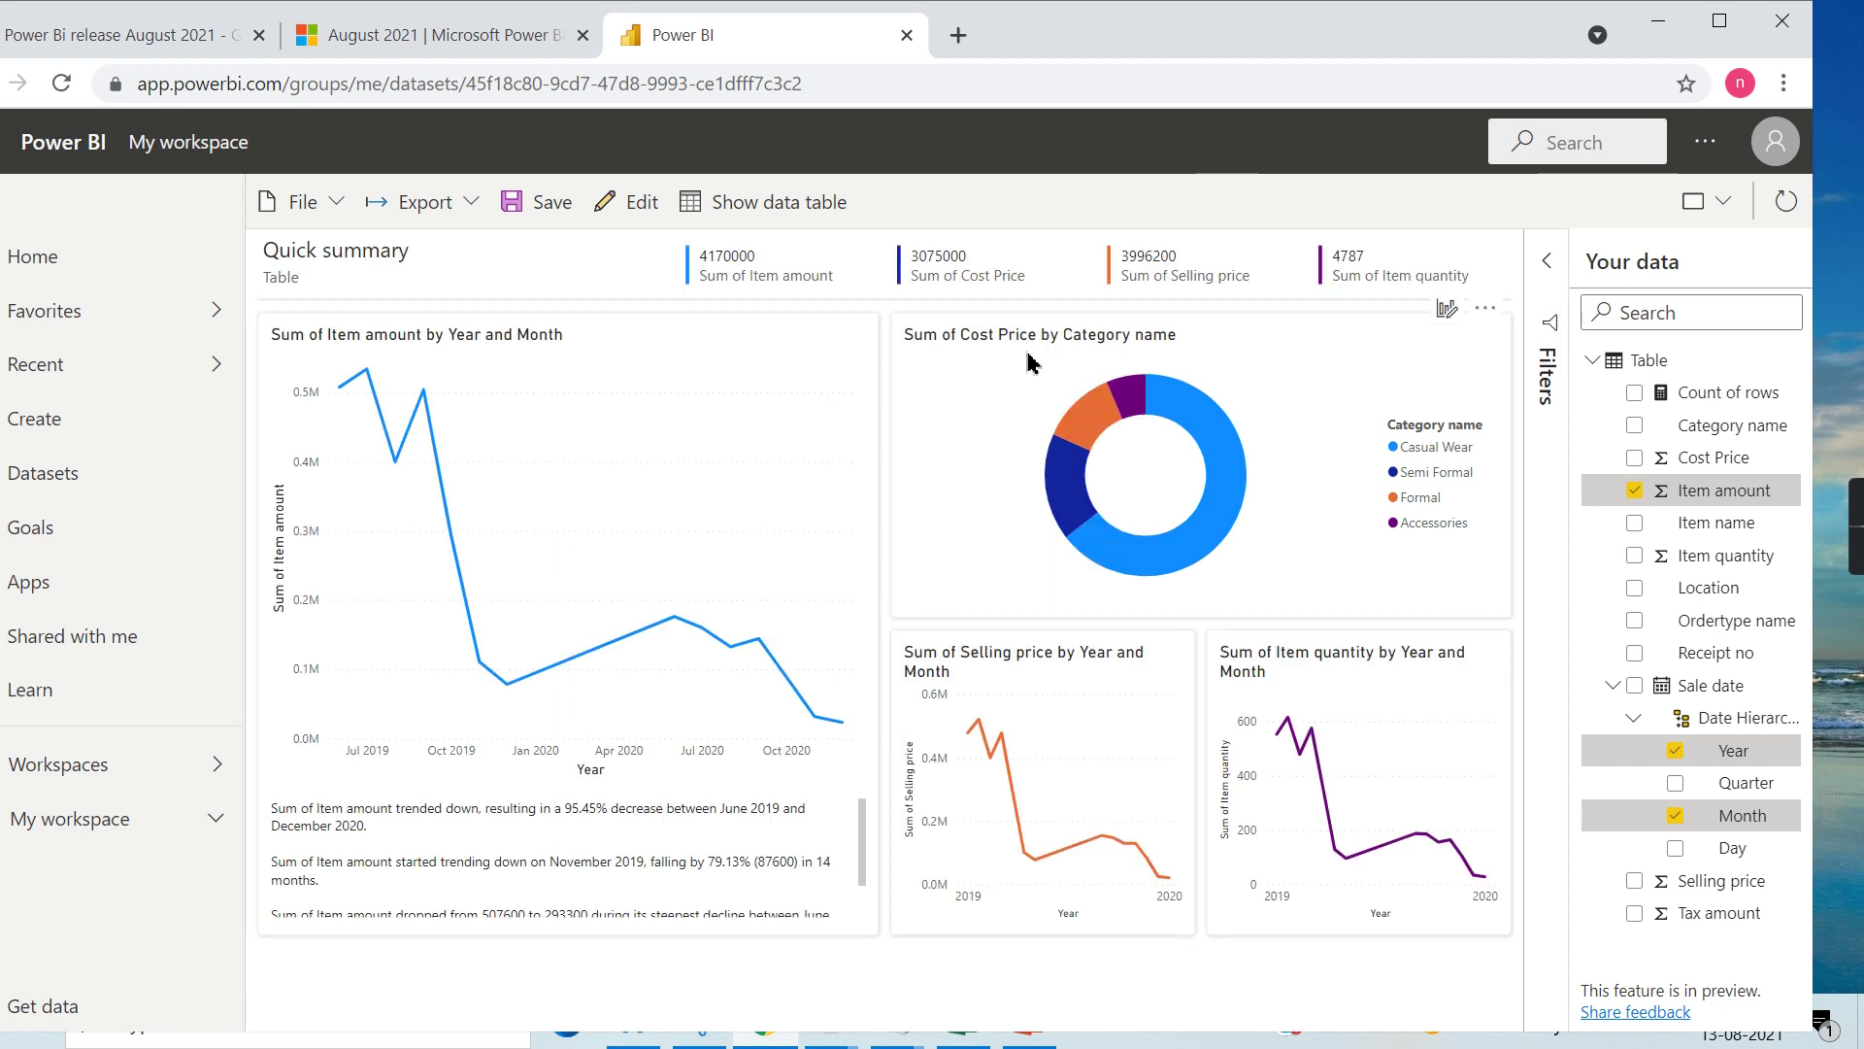
Switch Item quantity to clustered bars, remove Sale date - Month, and add Location small multiples
left_click(1461, 631)
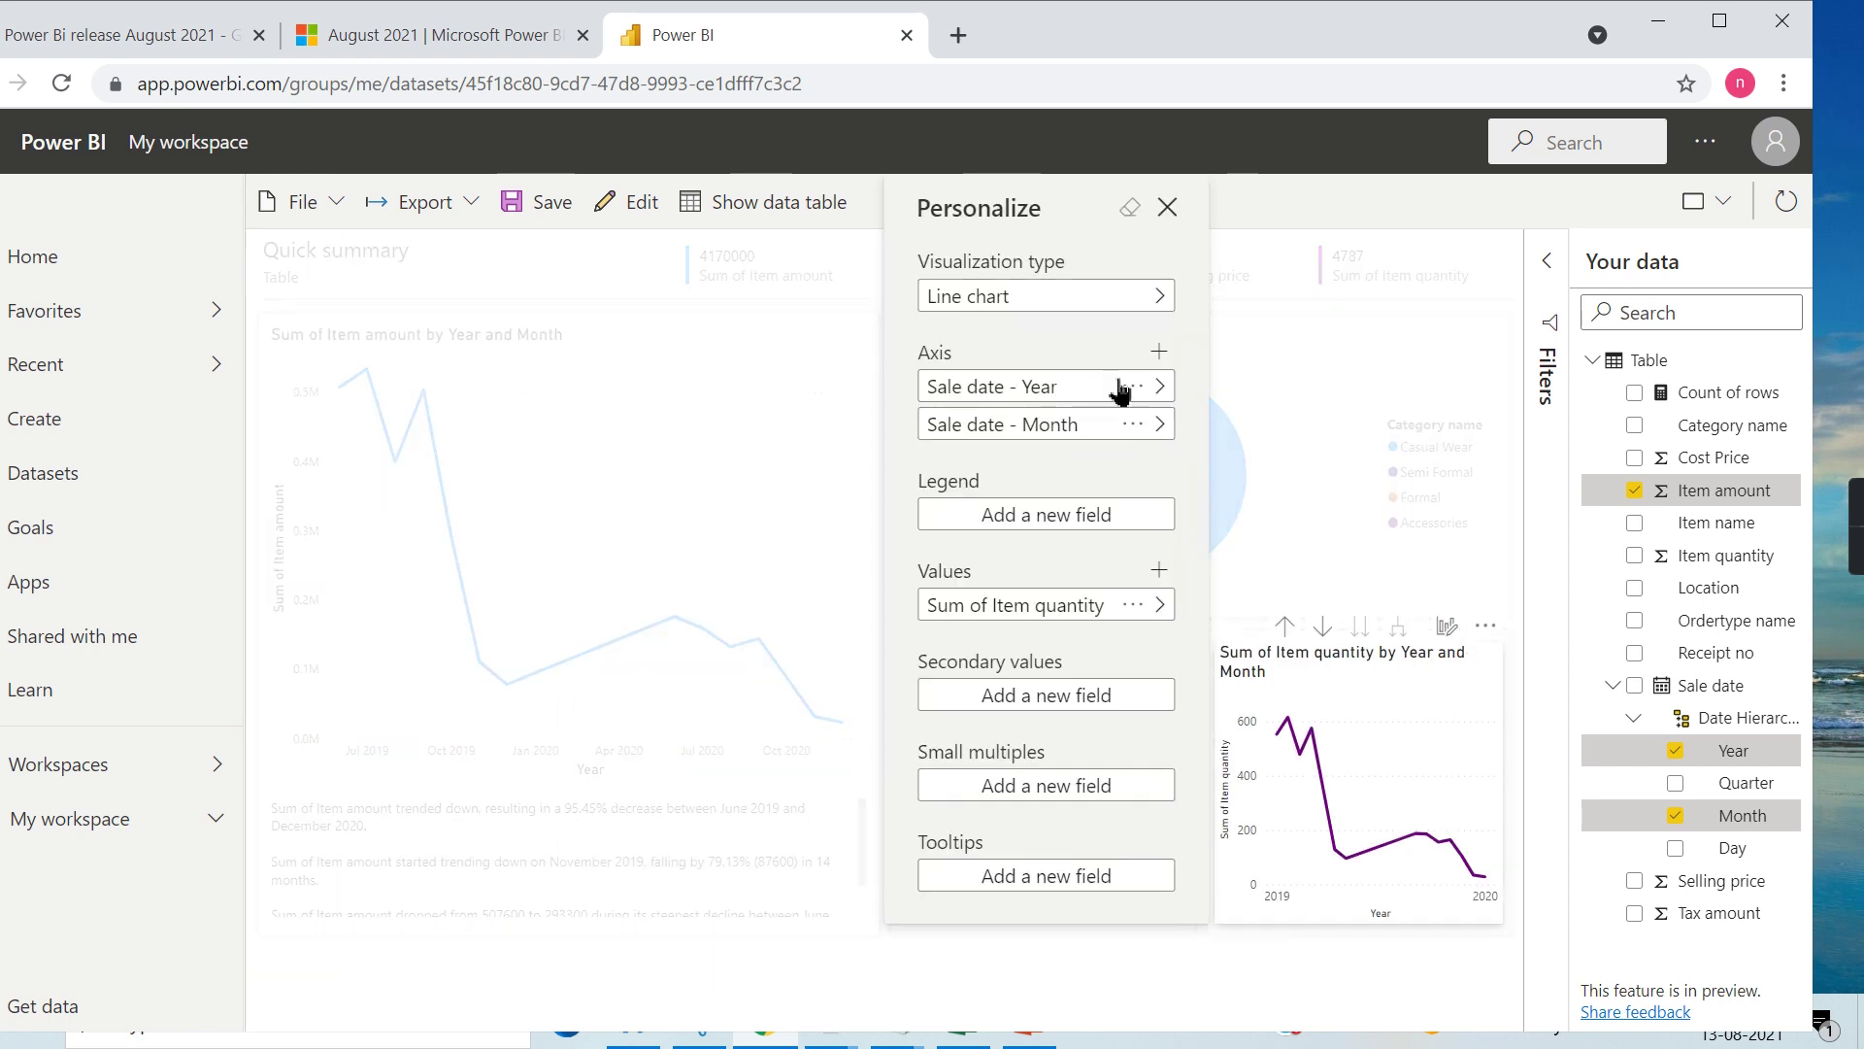
left_click(1156, 300)
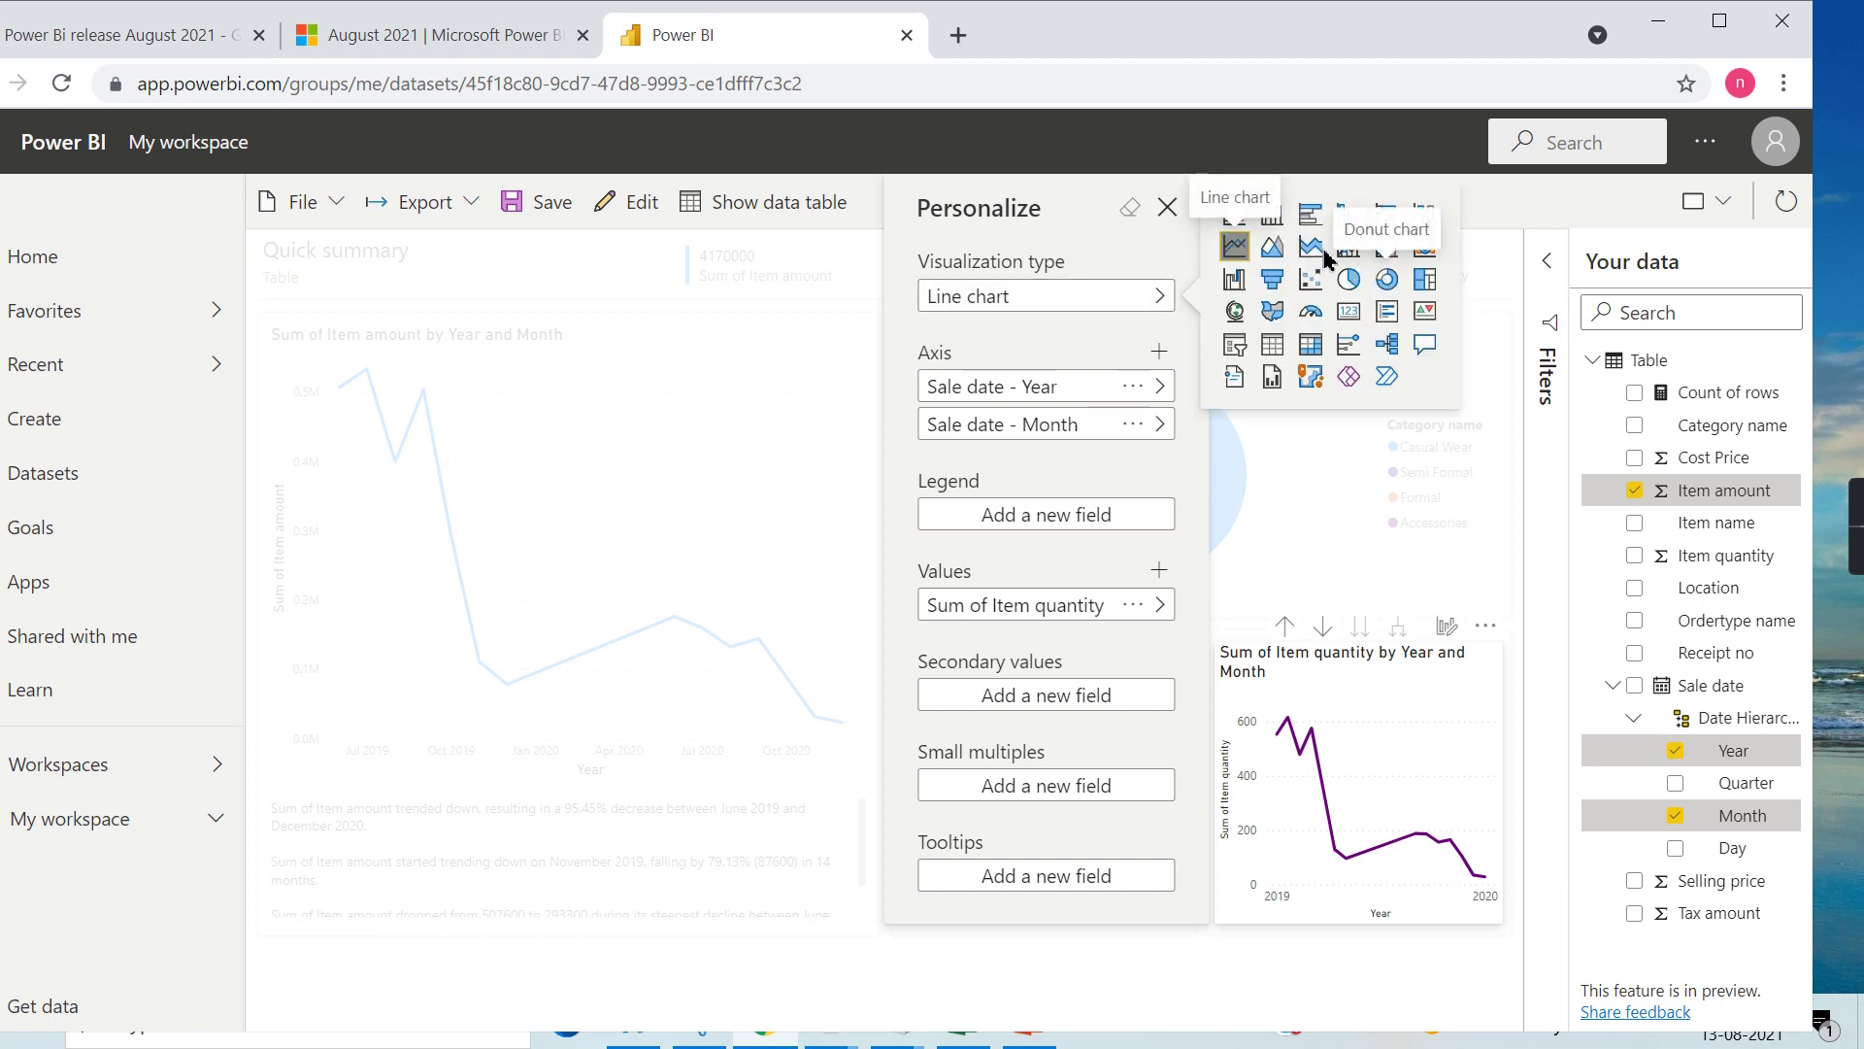
left_click(1310, 215)
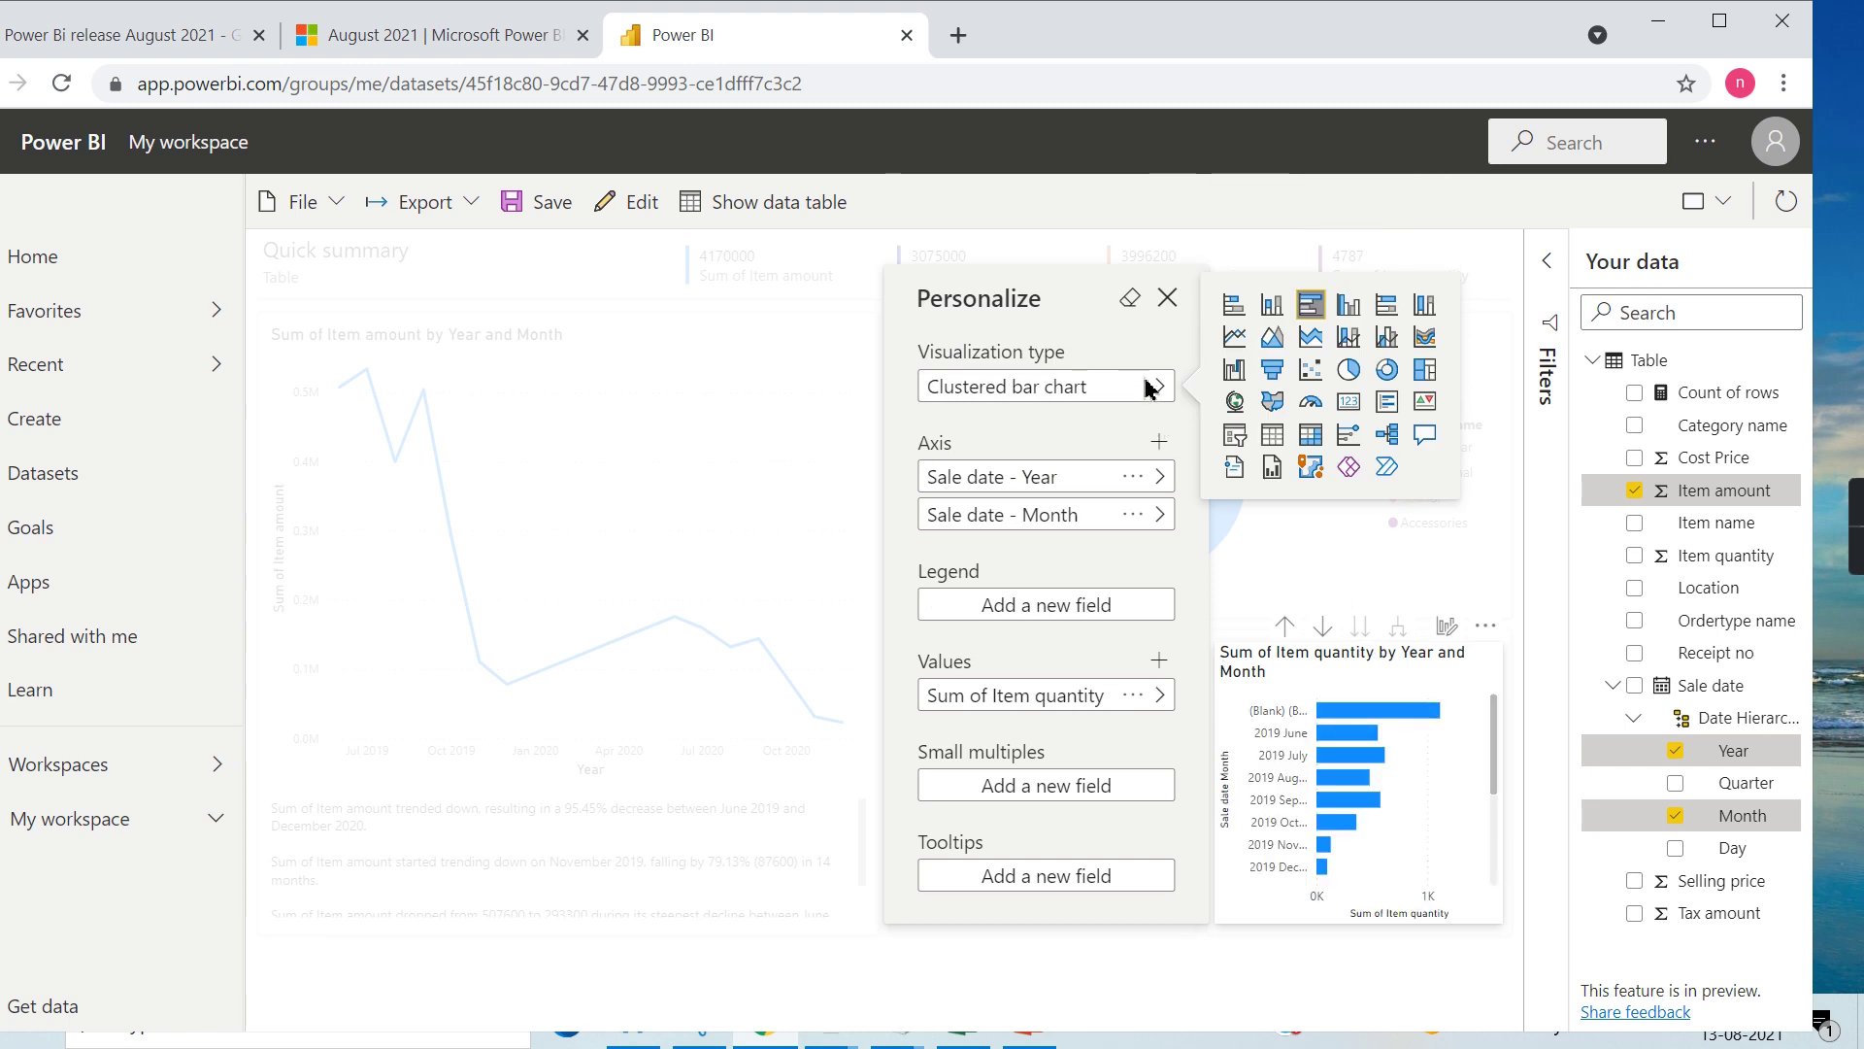
left_click(1160, 516)
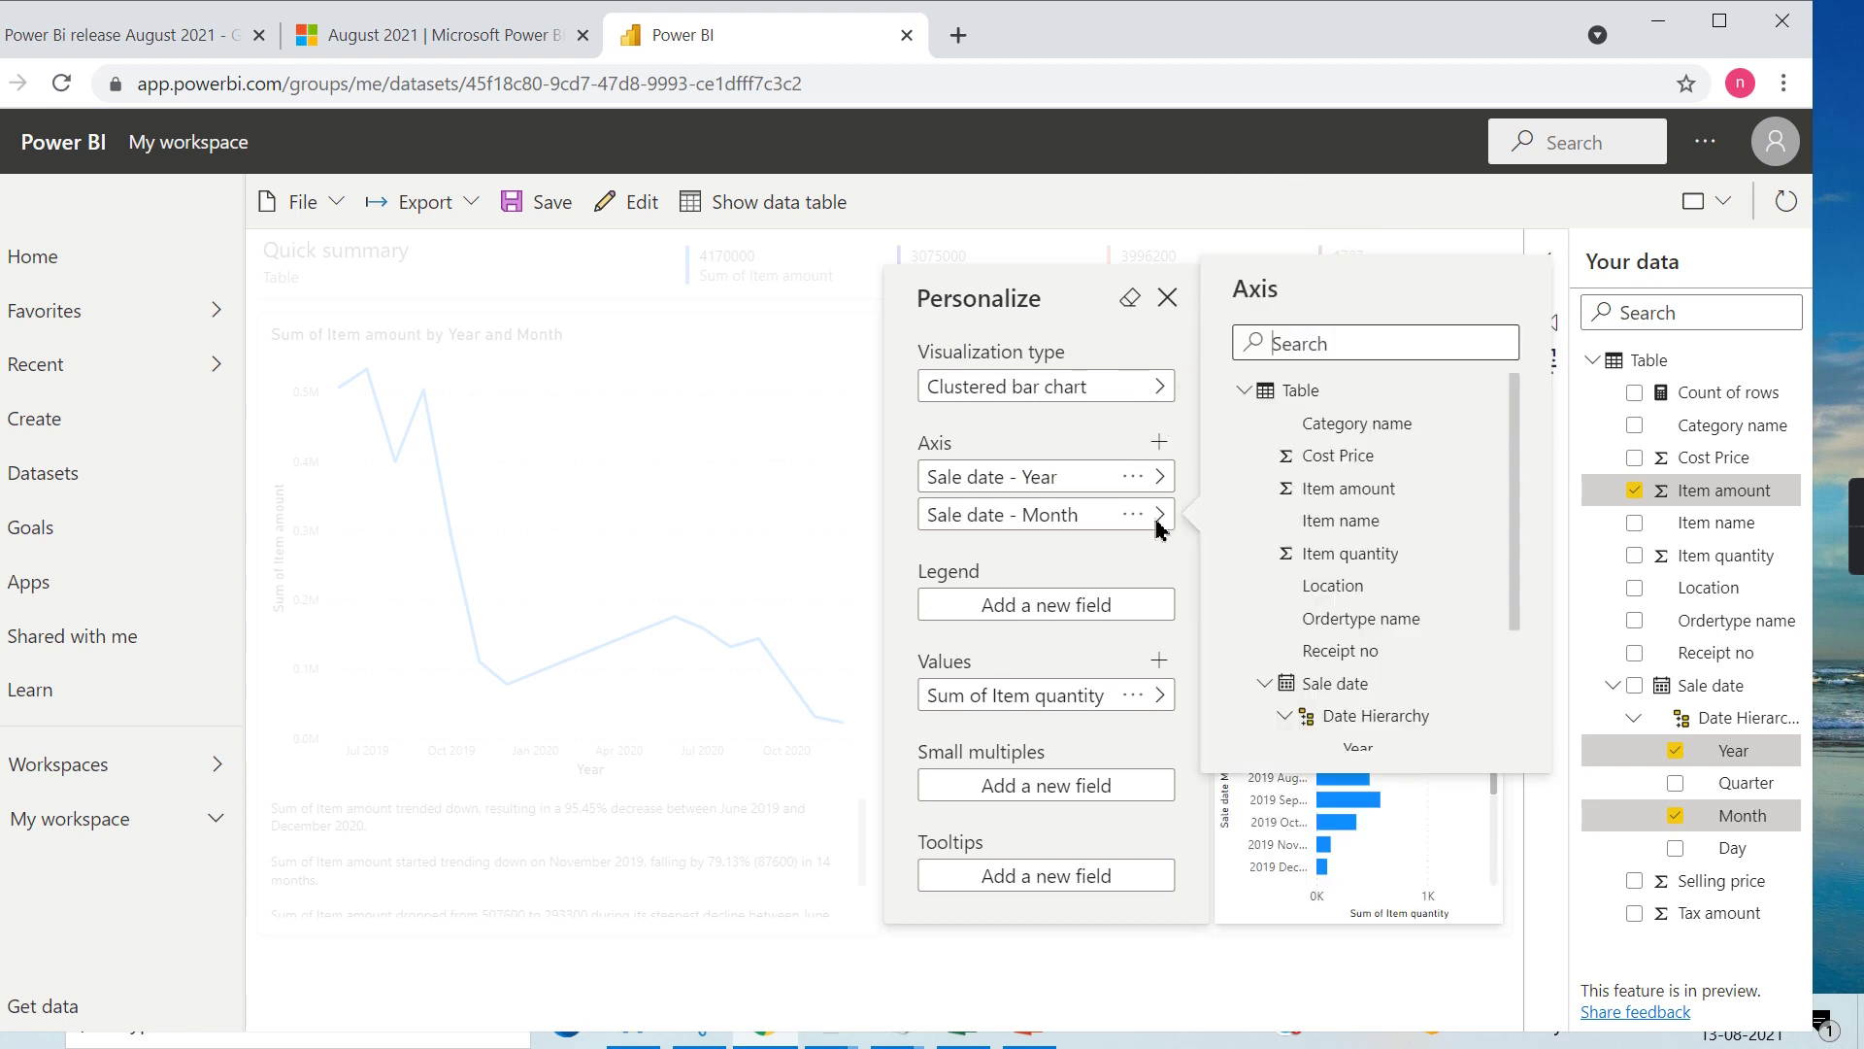
left_click(1132, 515)
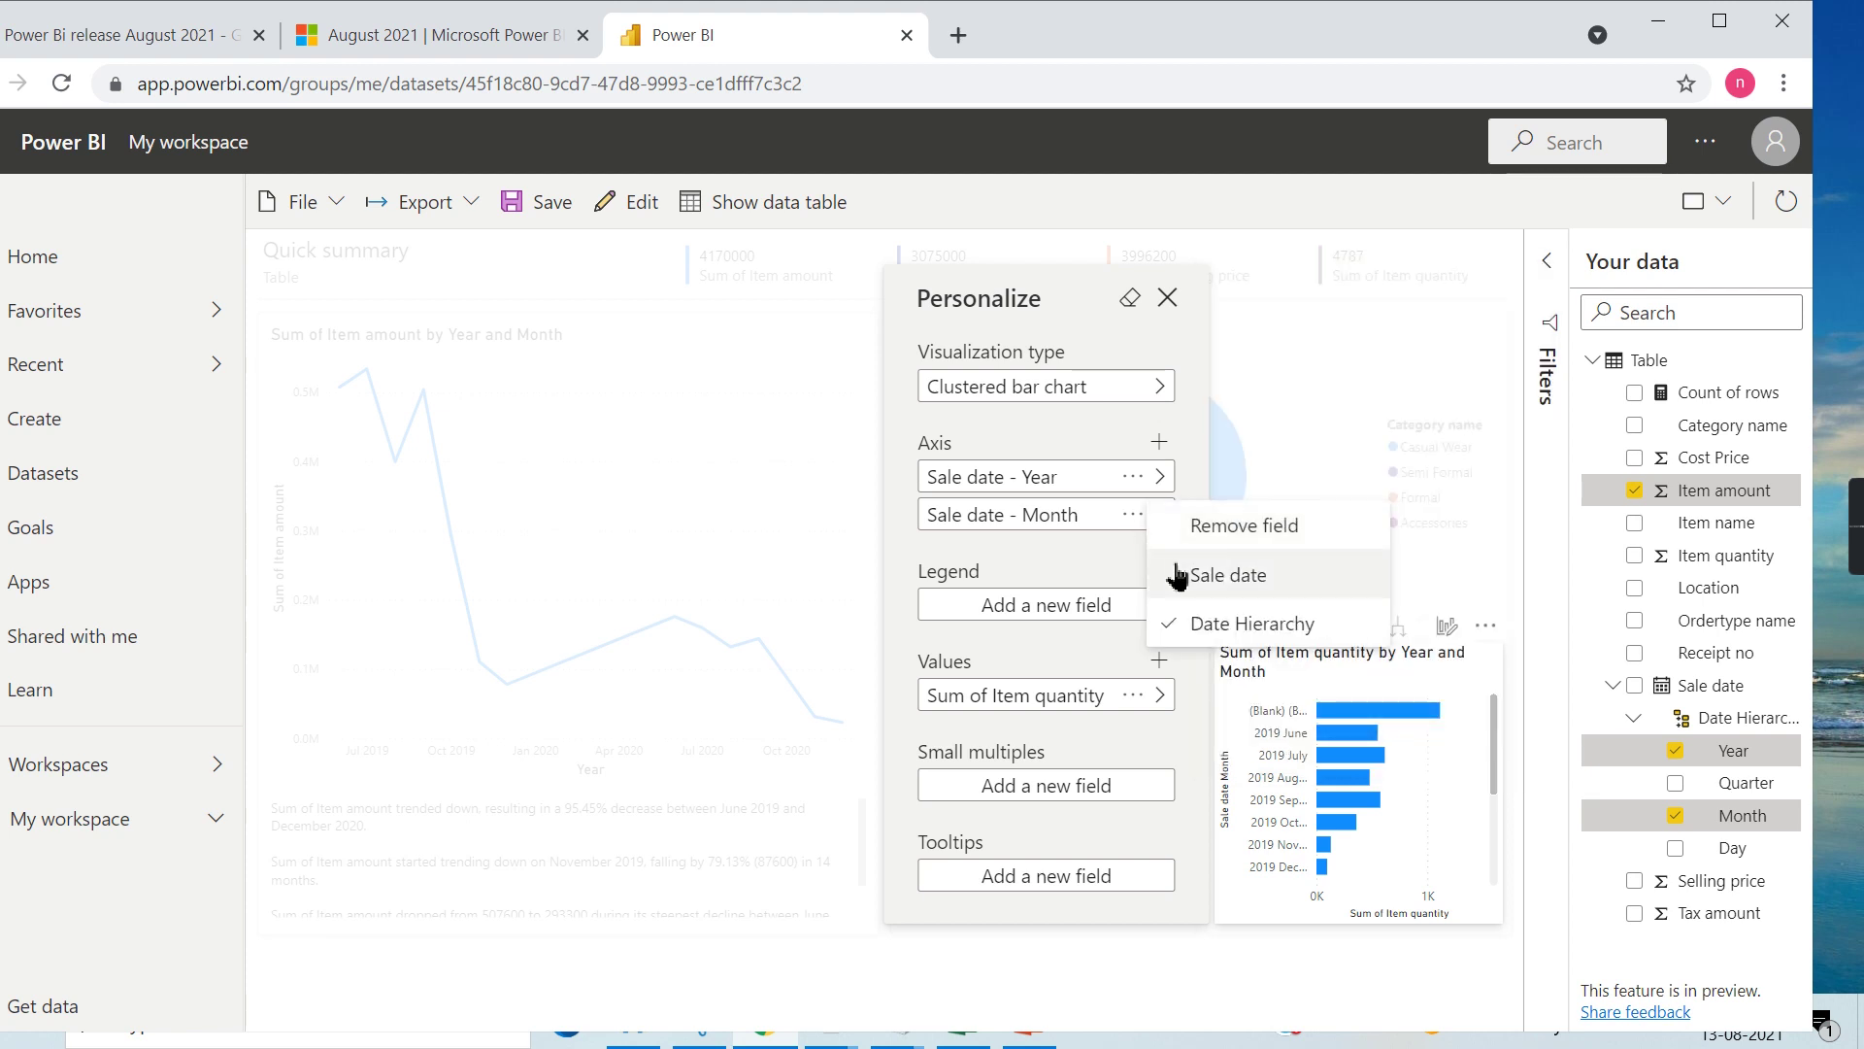
left_click(1190, 532)
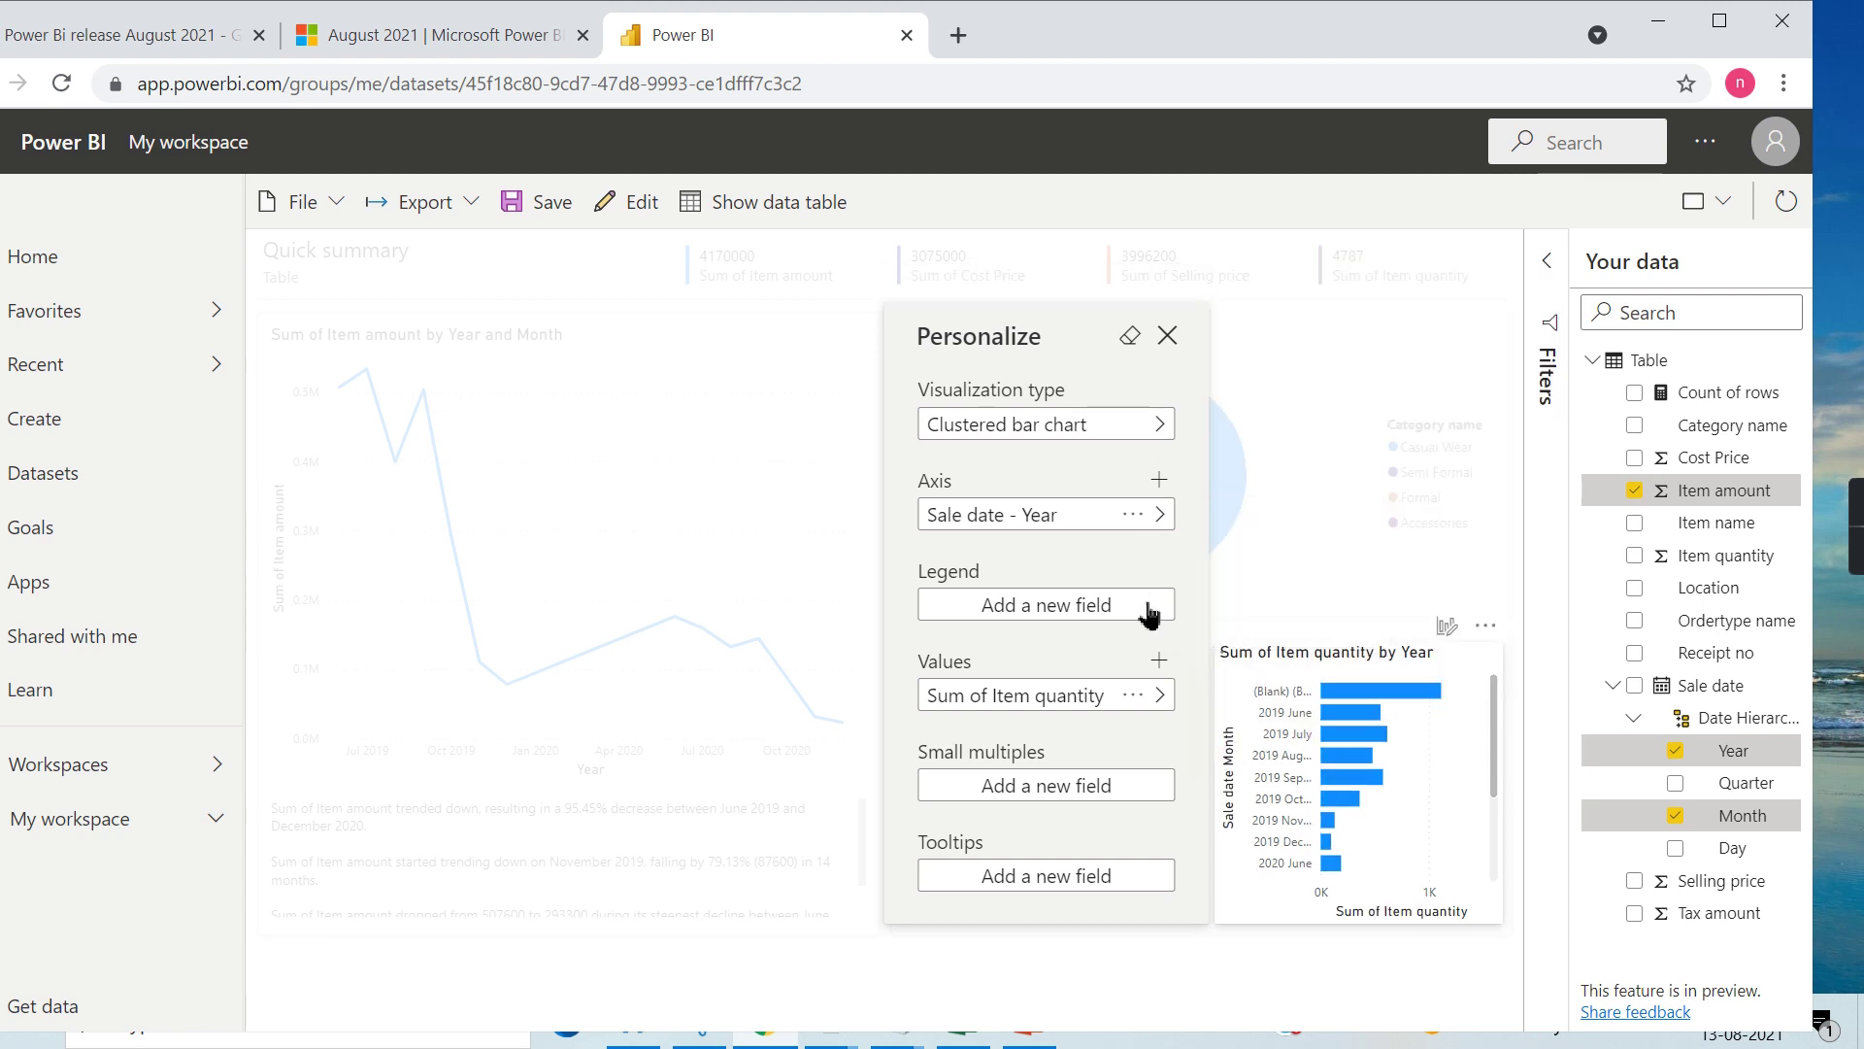
left_click(1158, 695)
left_click(1100, 643)
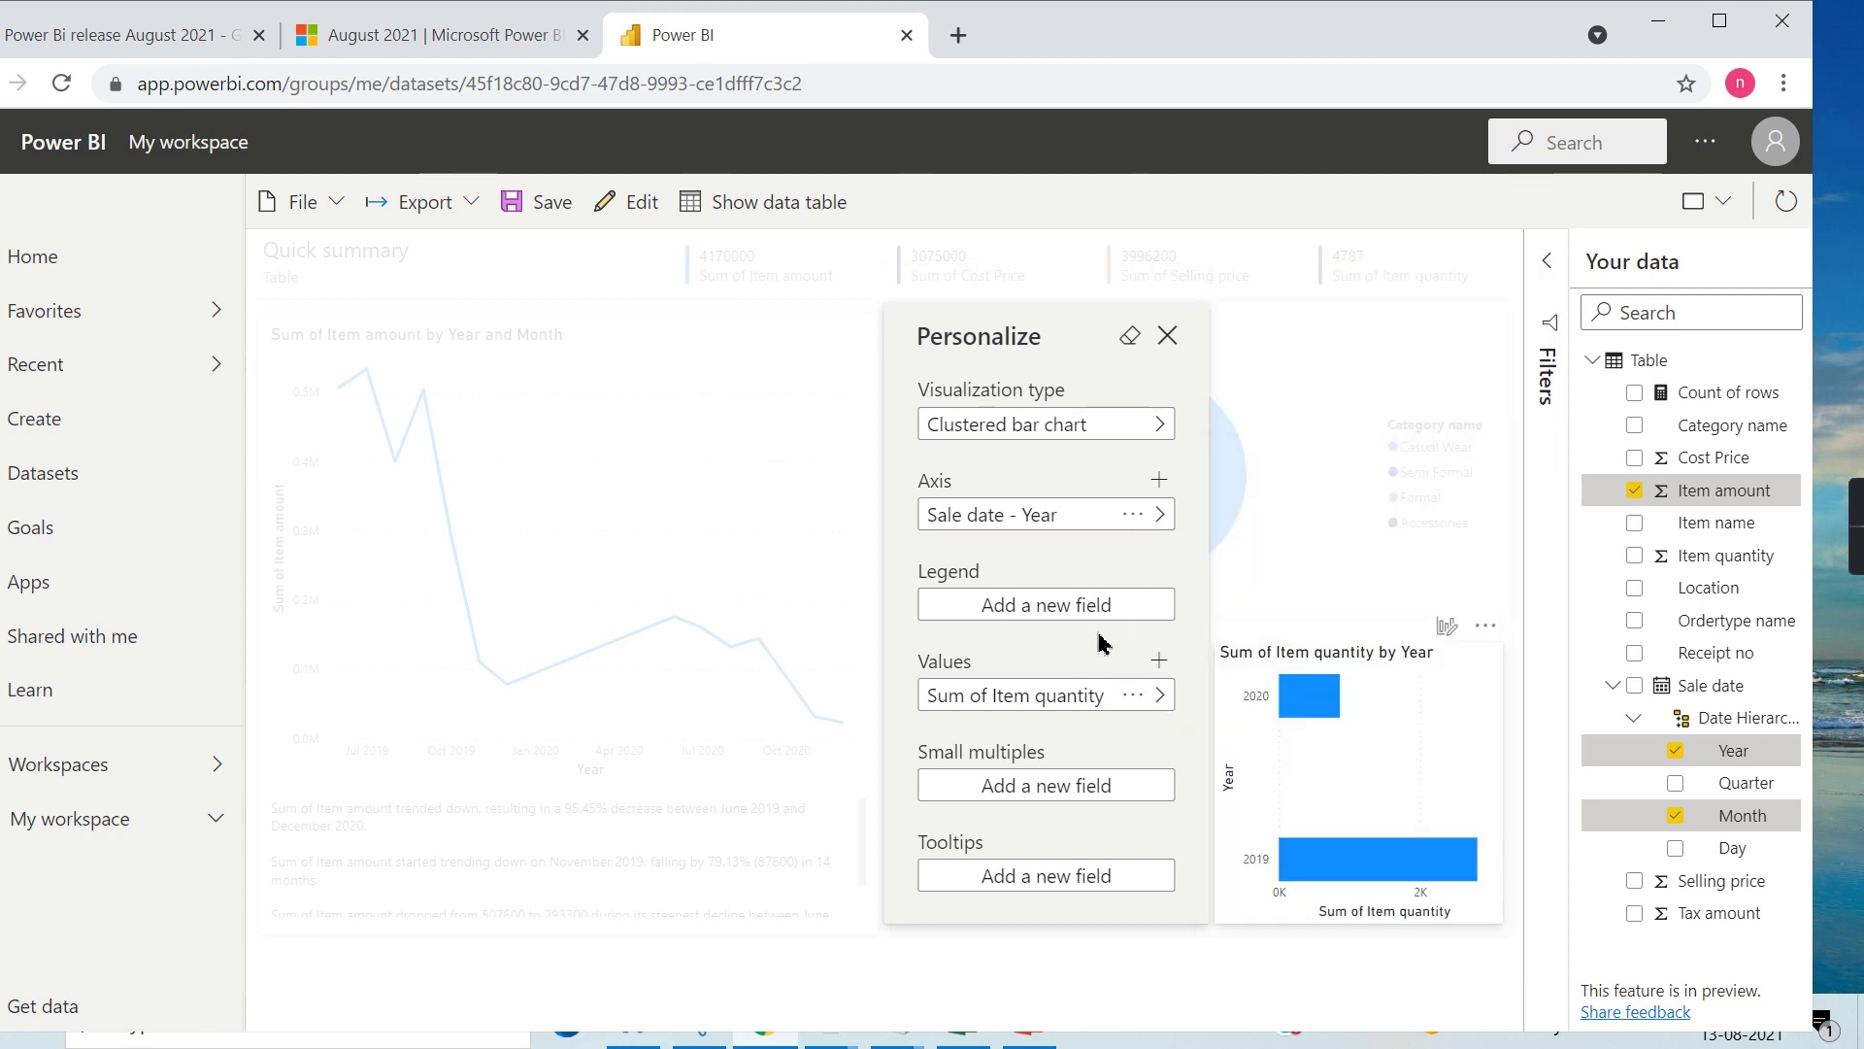
left_click(1096, 802)
left_click(913, 364)
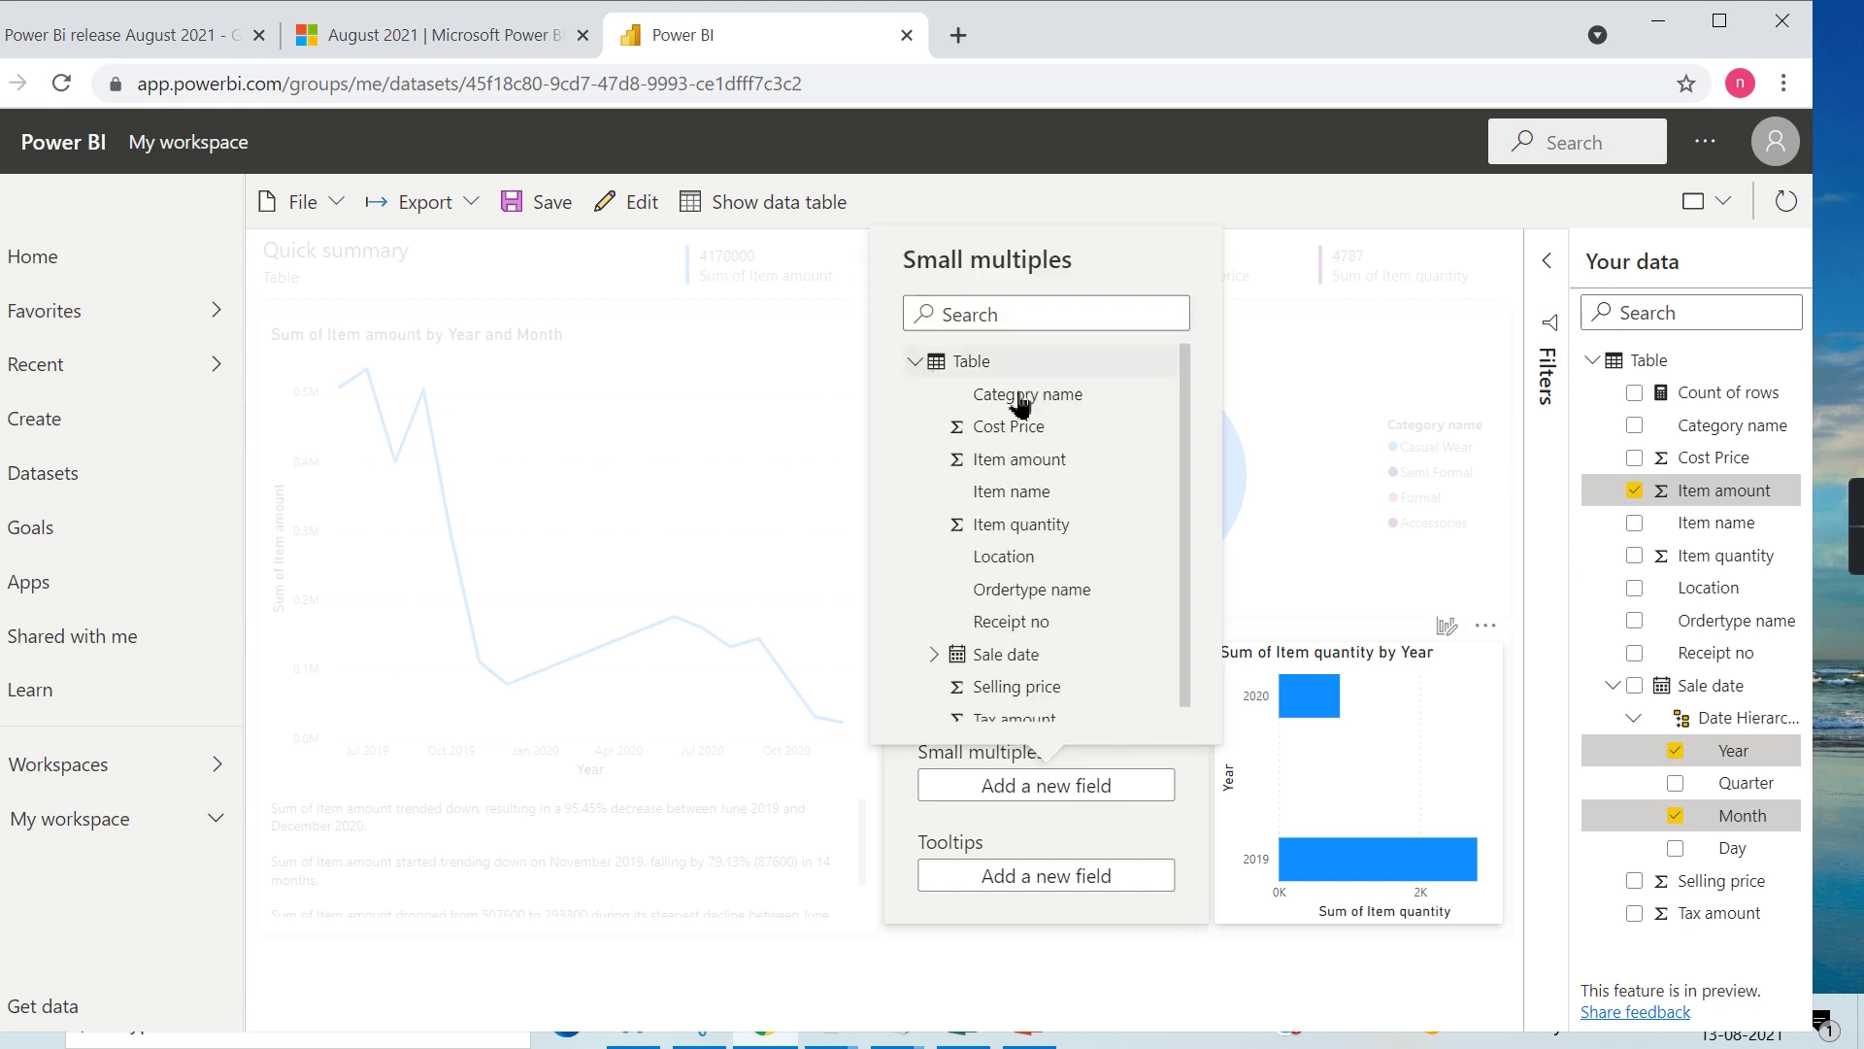
left_click(1033, 562)
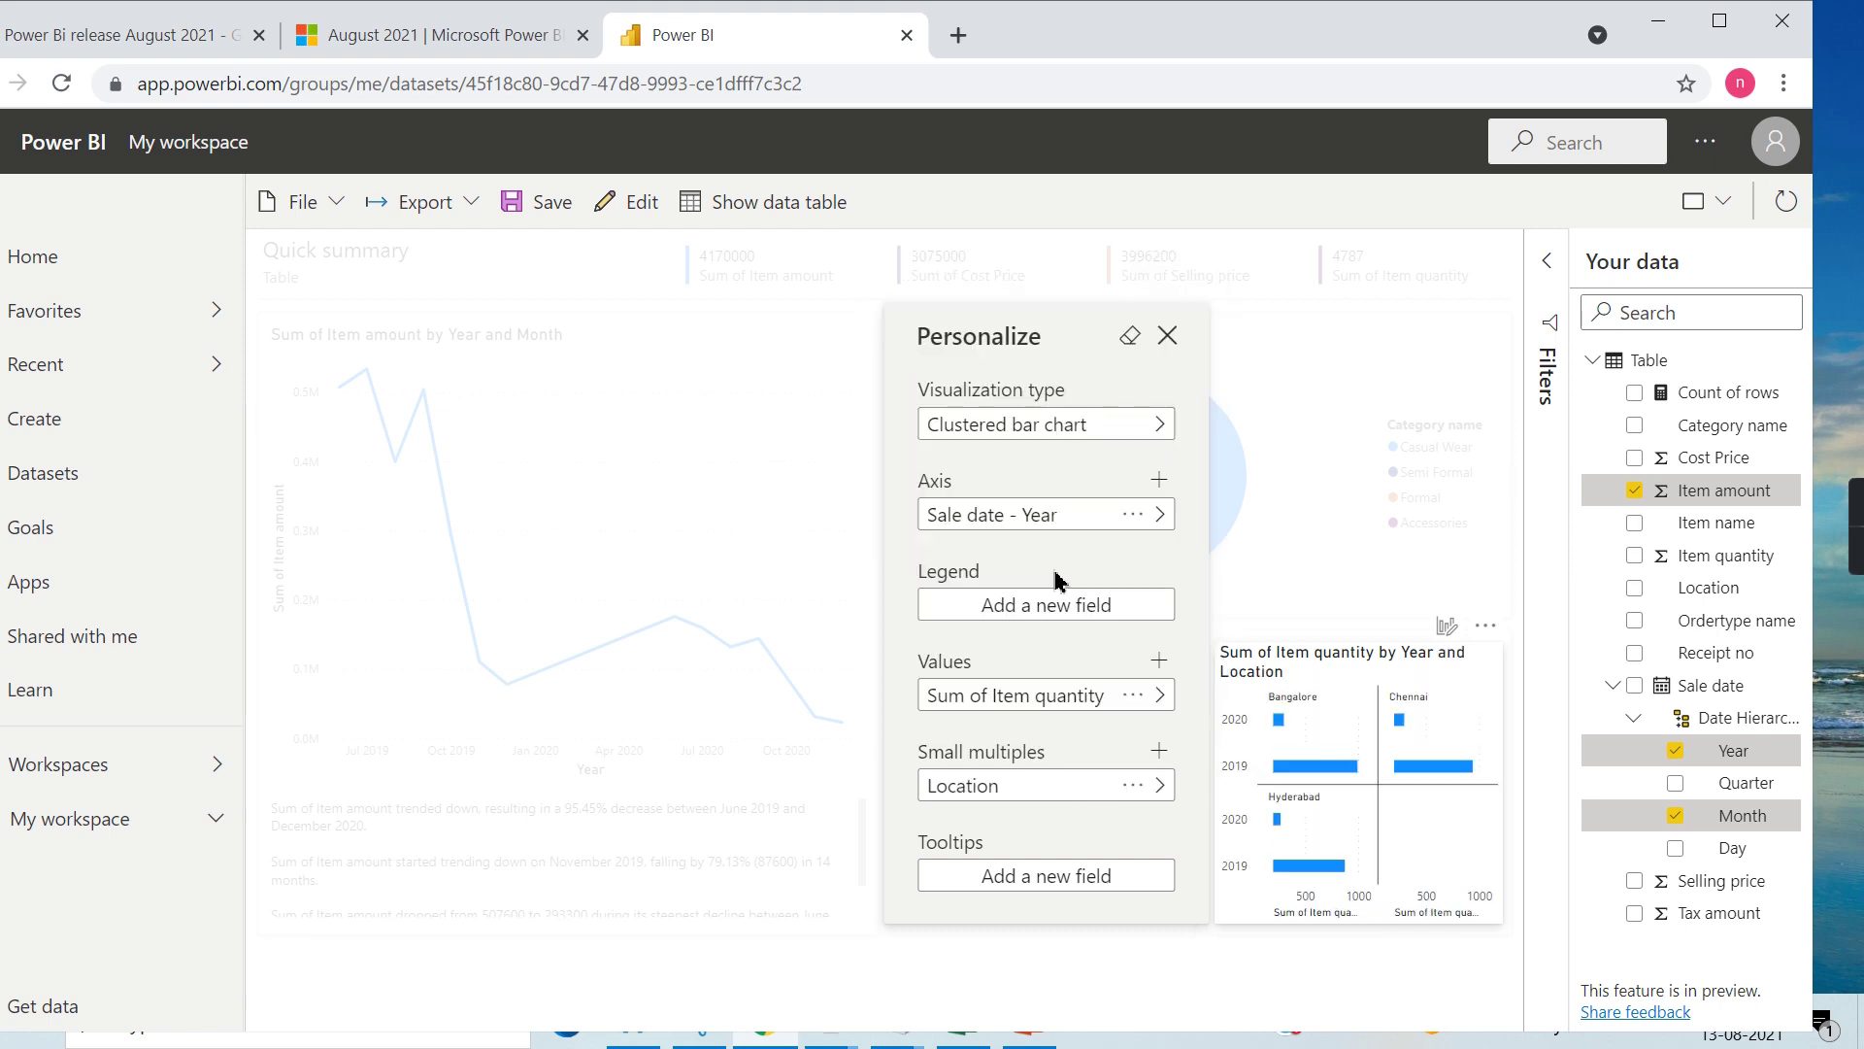
left_click(1168, 337)
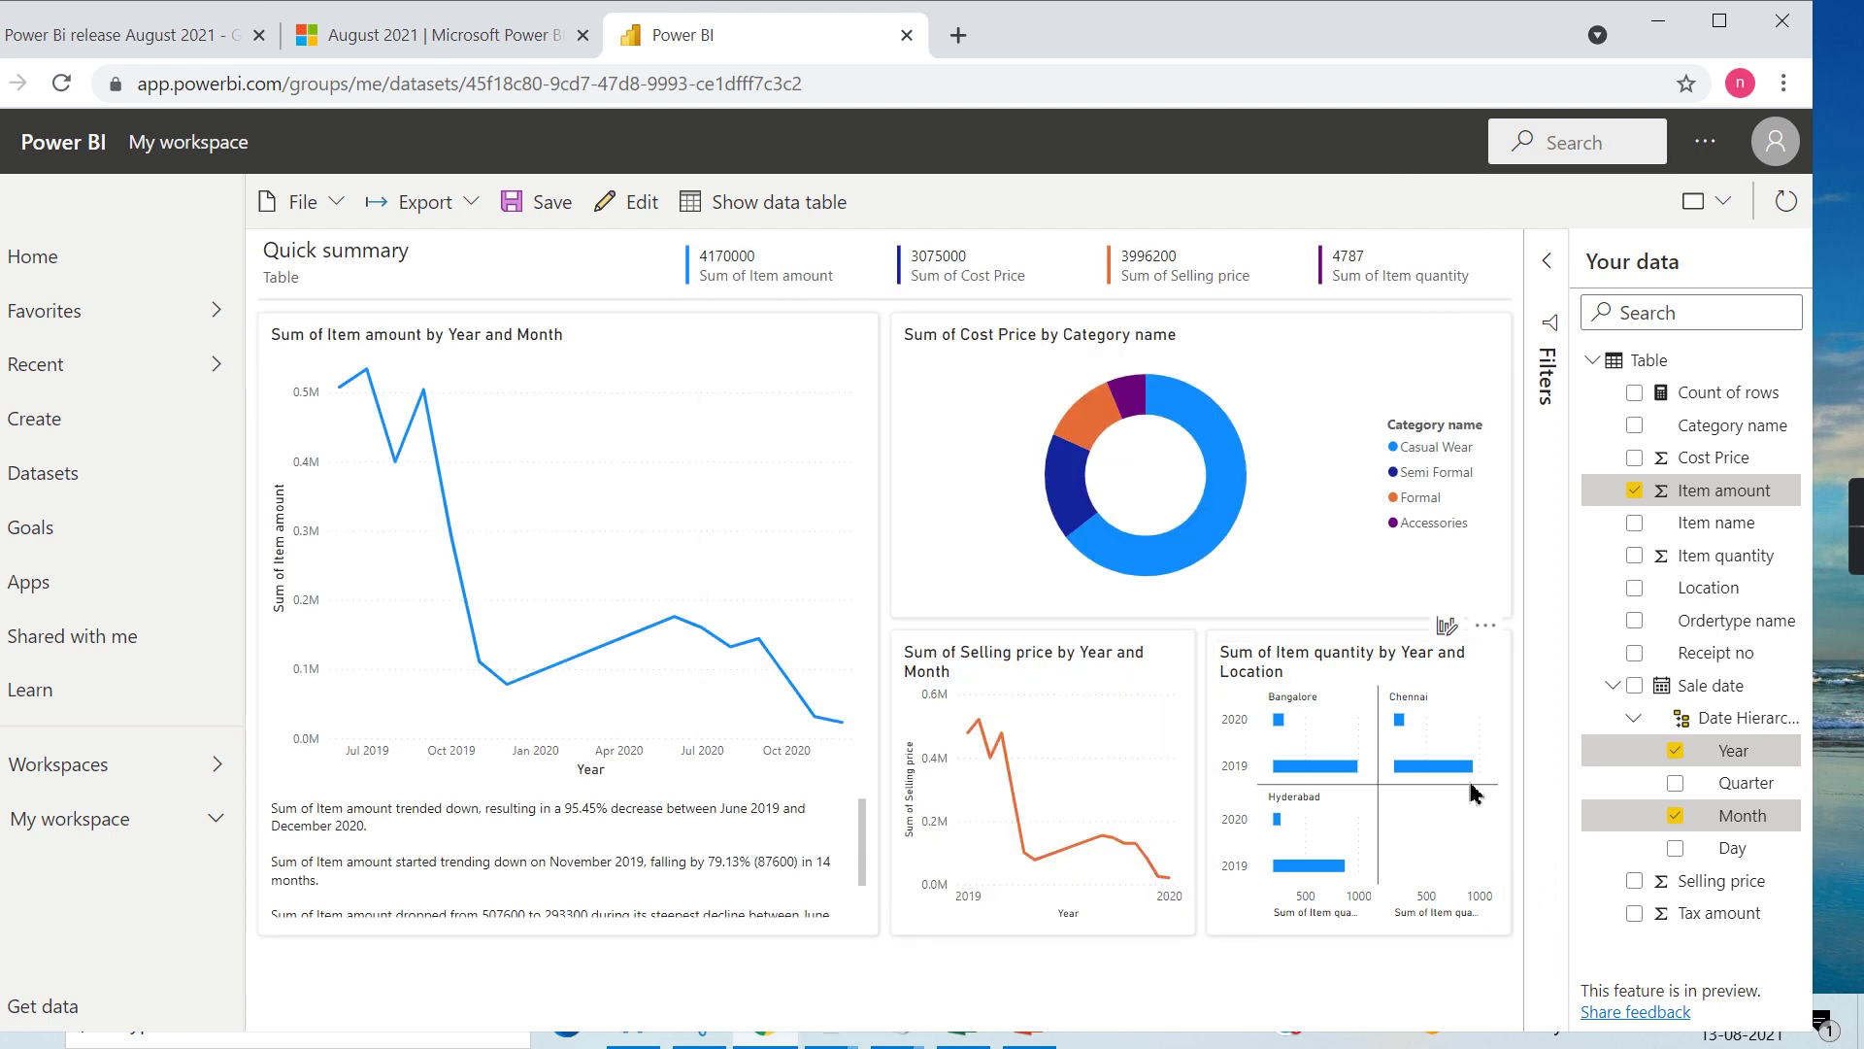
mouse_move(1468, 776)
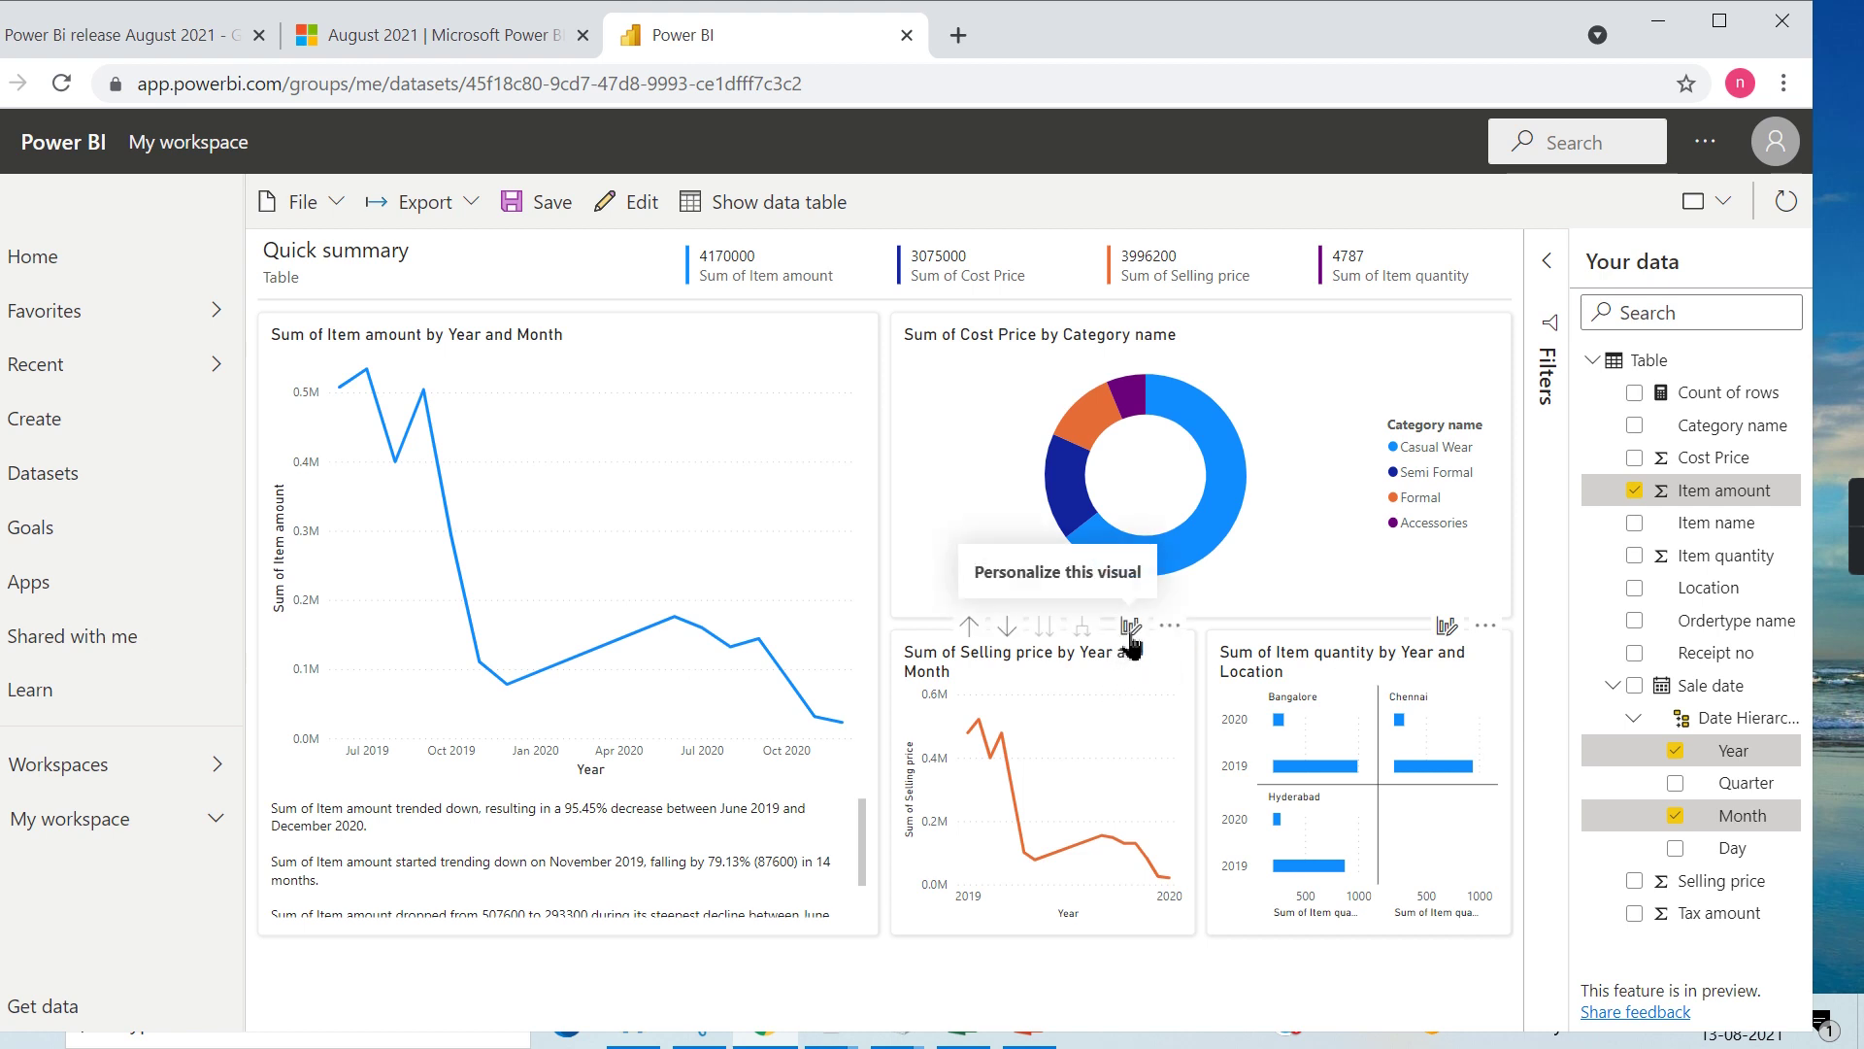
left_click(1130, 626)
left_click(1442, 604)
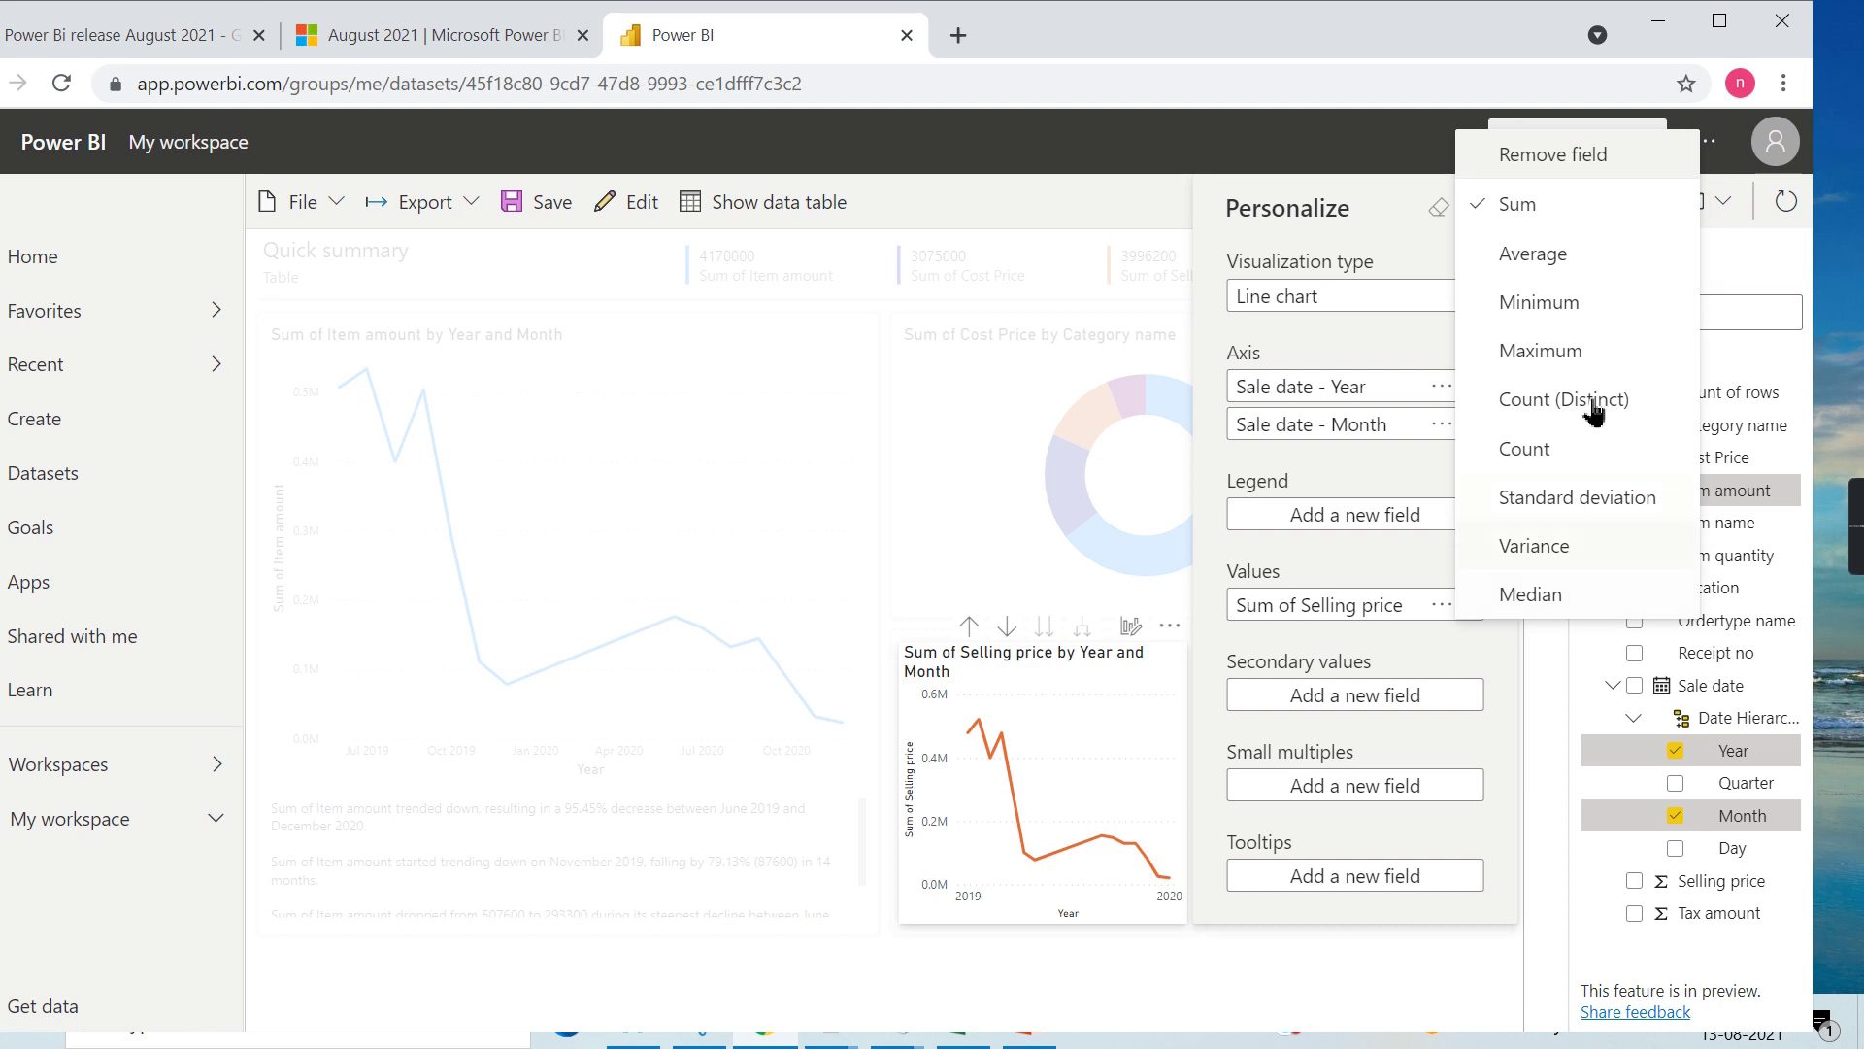
left_click(1544, 449)
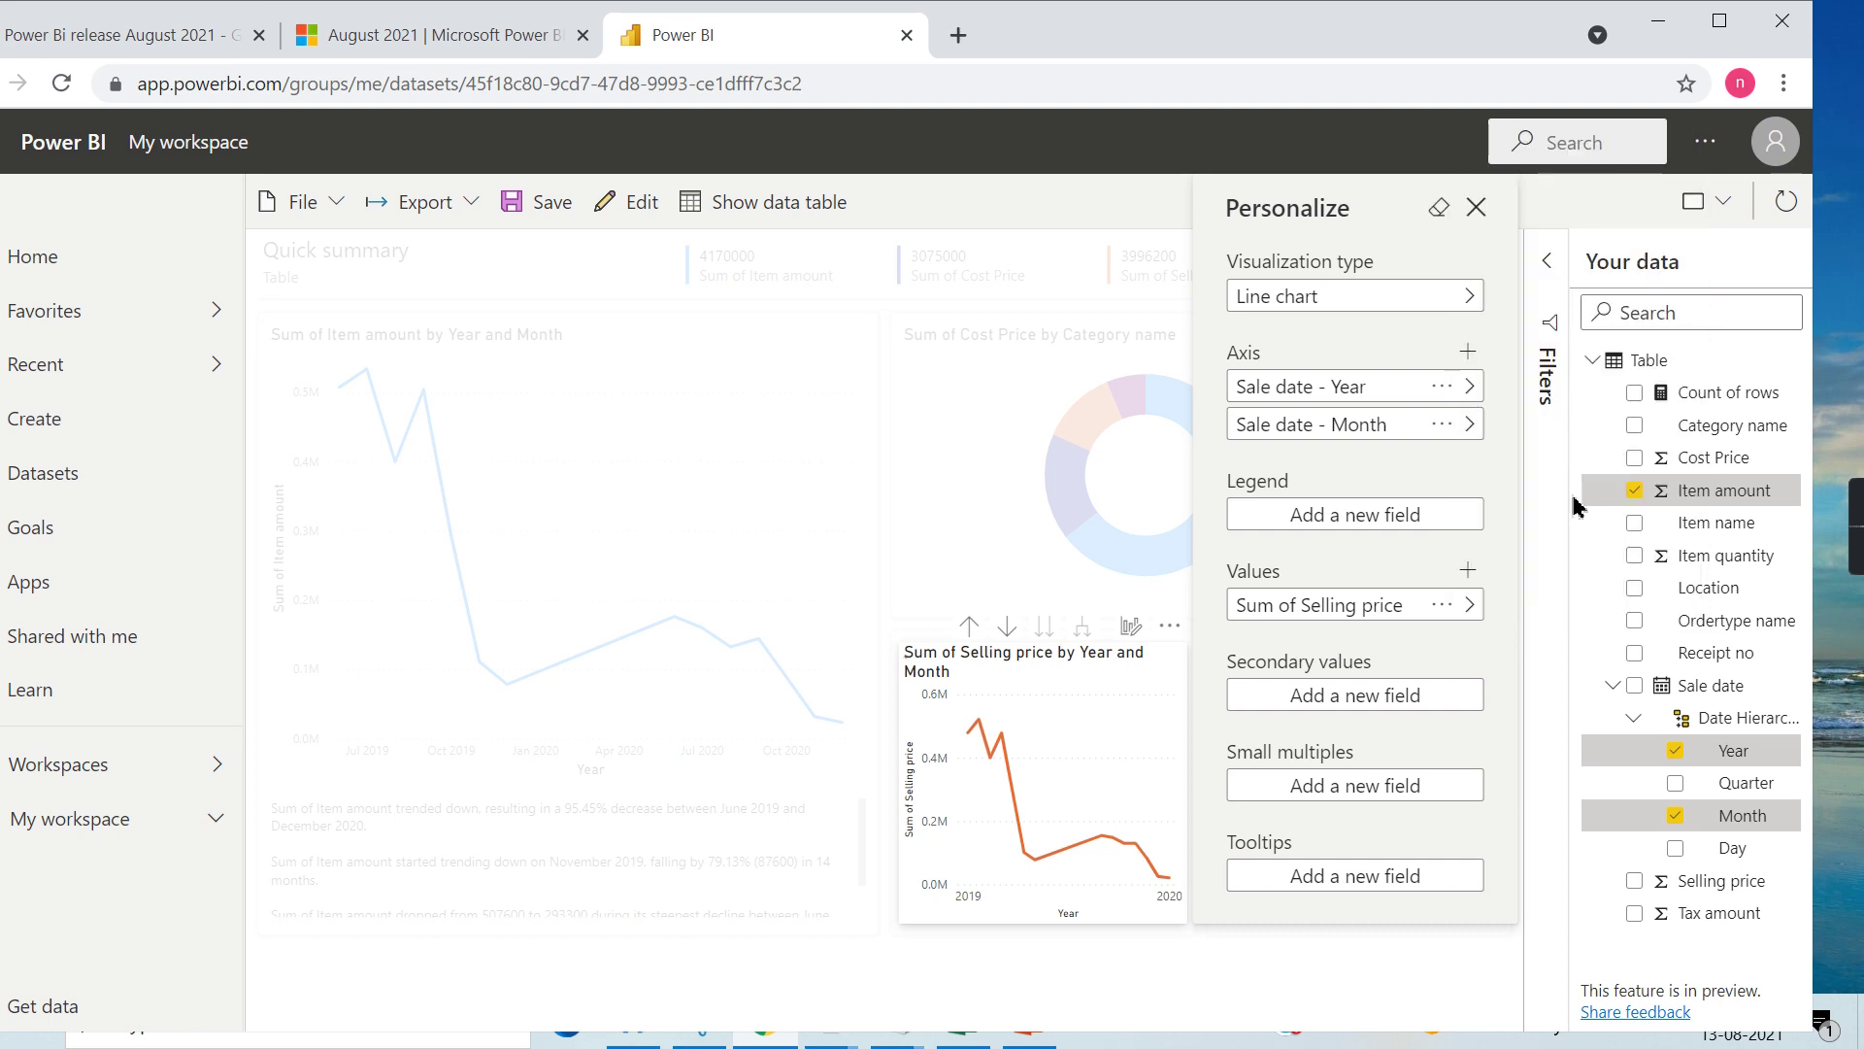
left_click(1477, 208)
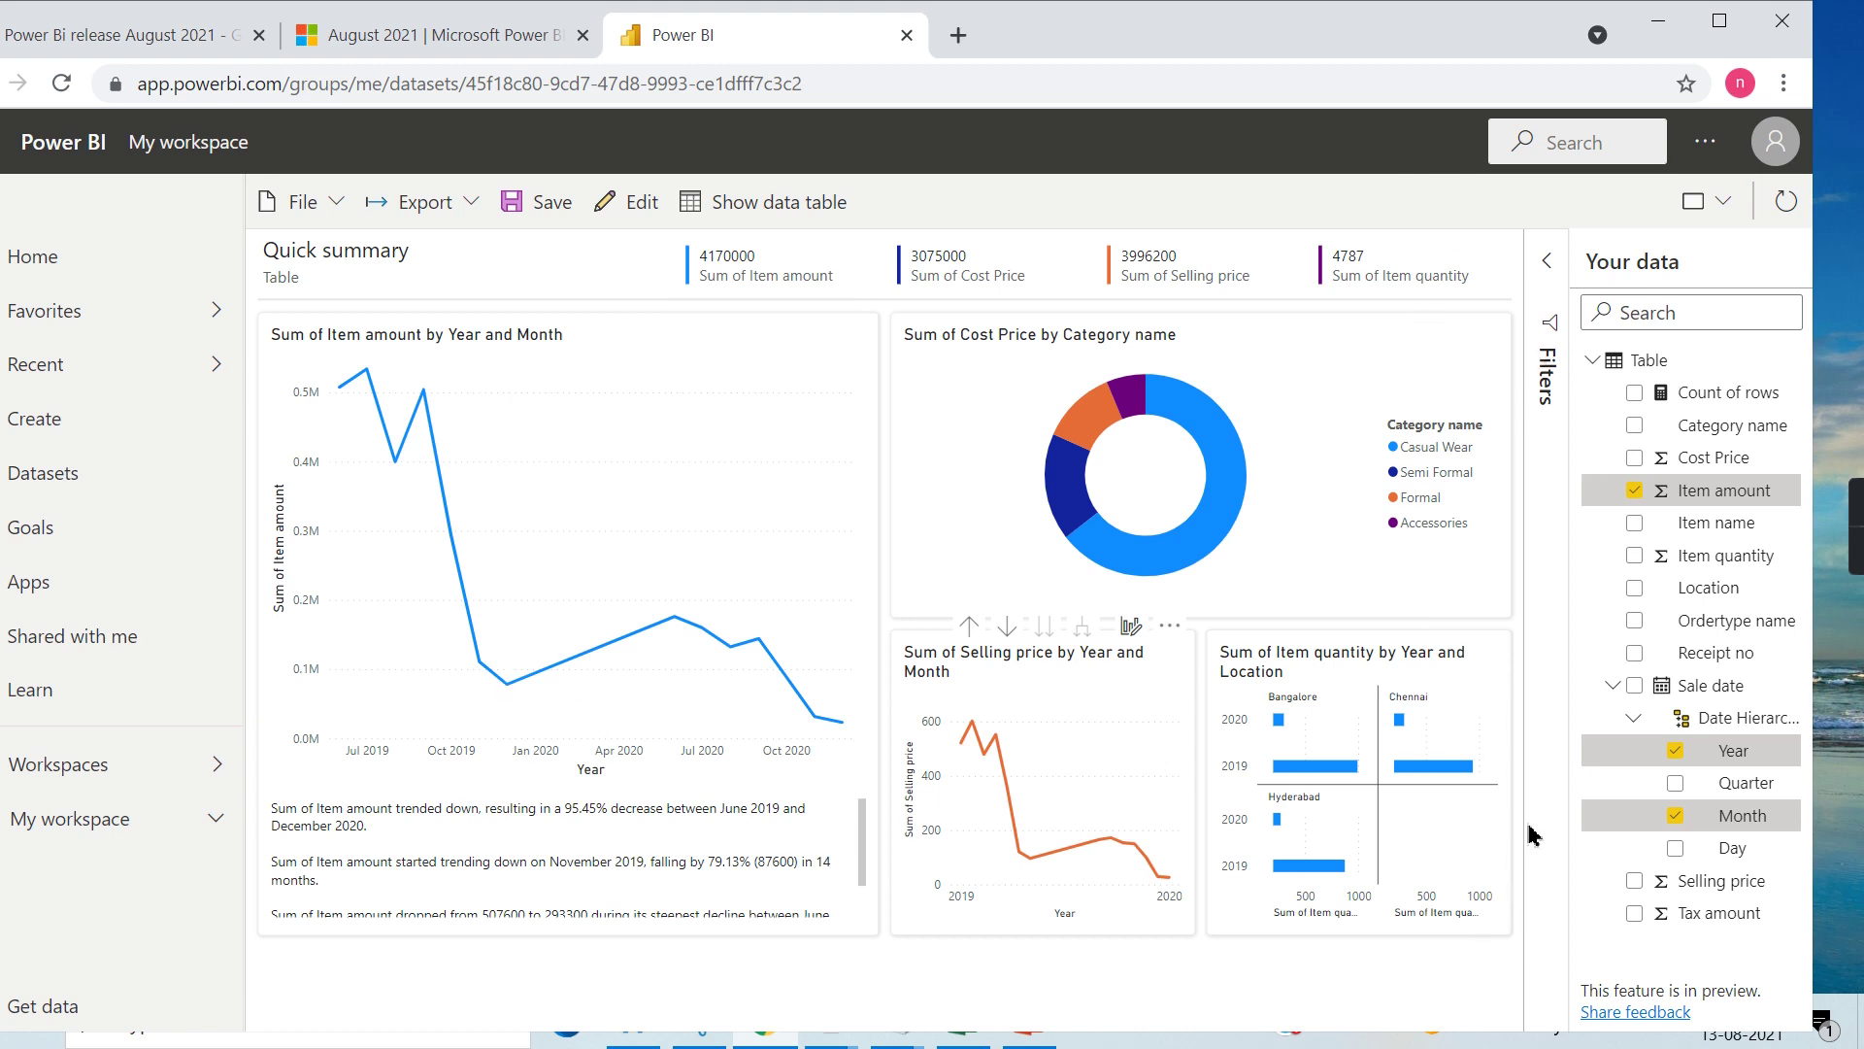
Save the report under a new name beginning 'Online de'
left_click(540, 202)
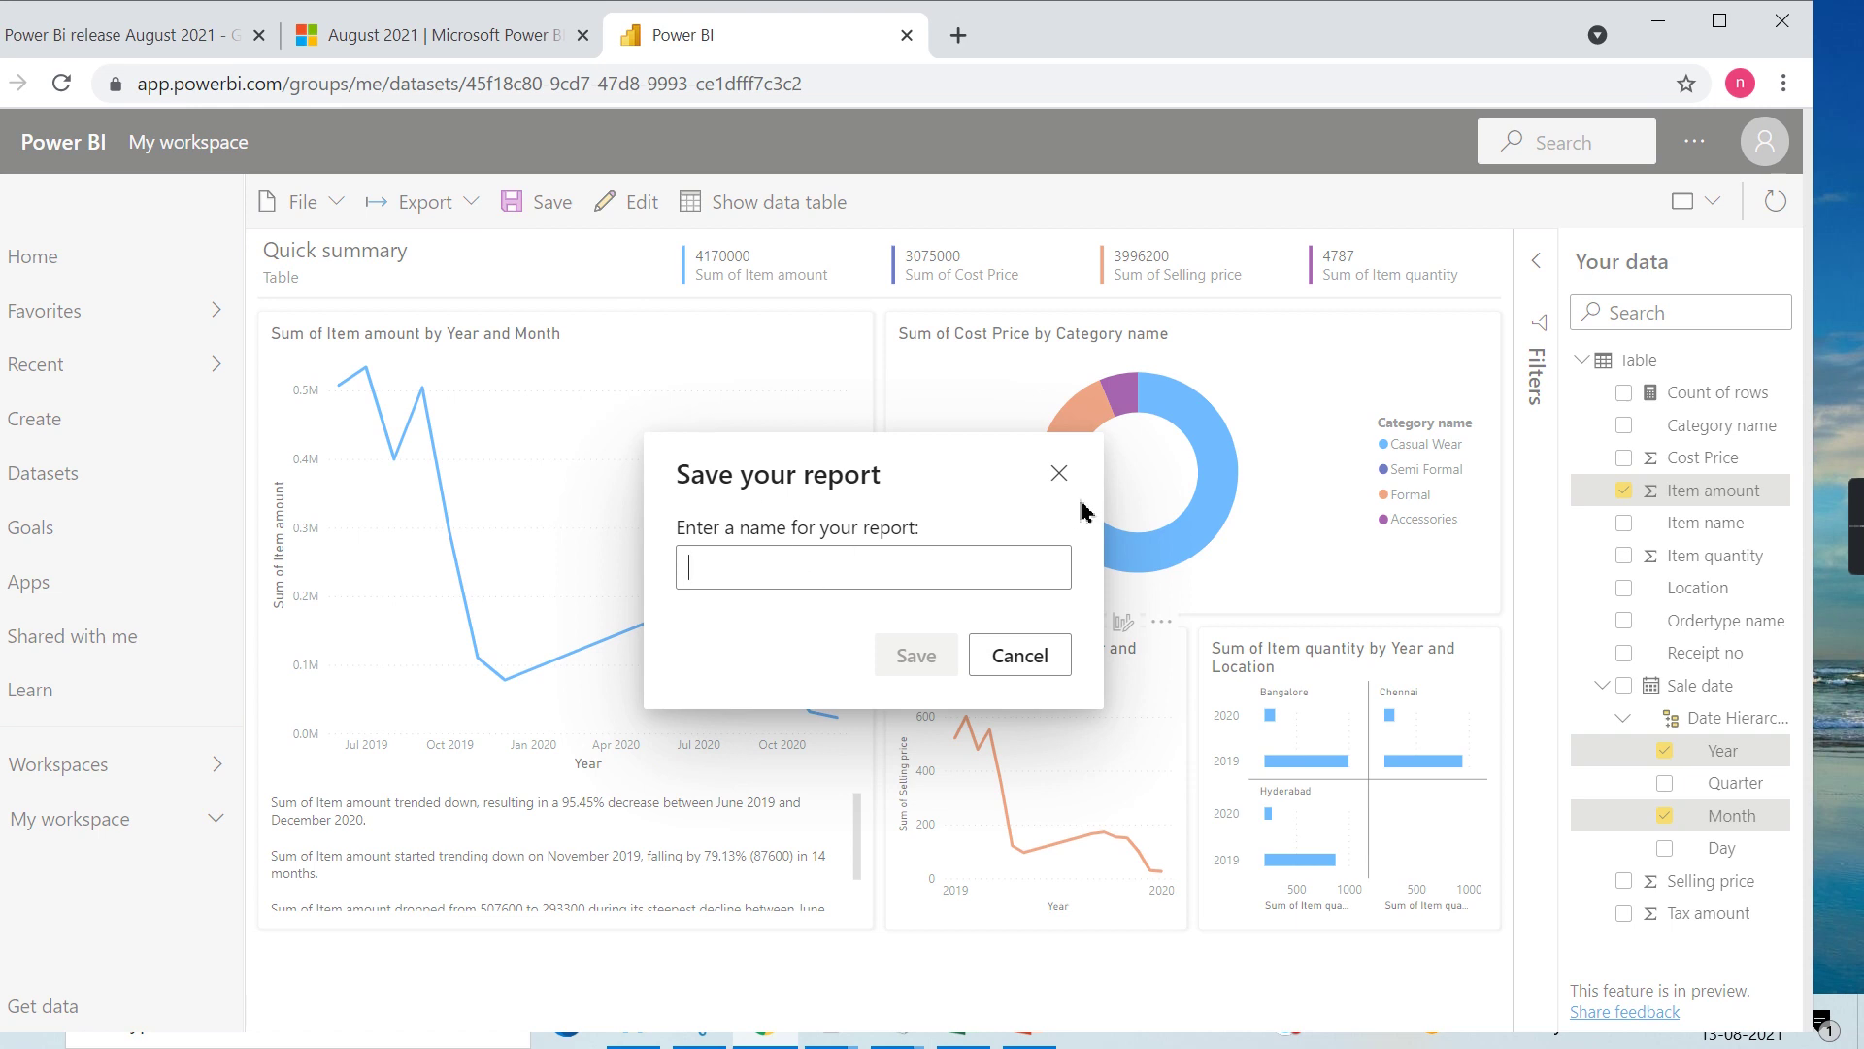
type("On;")
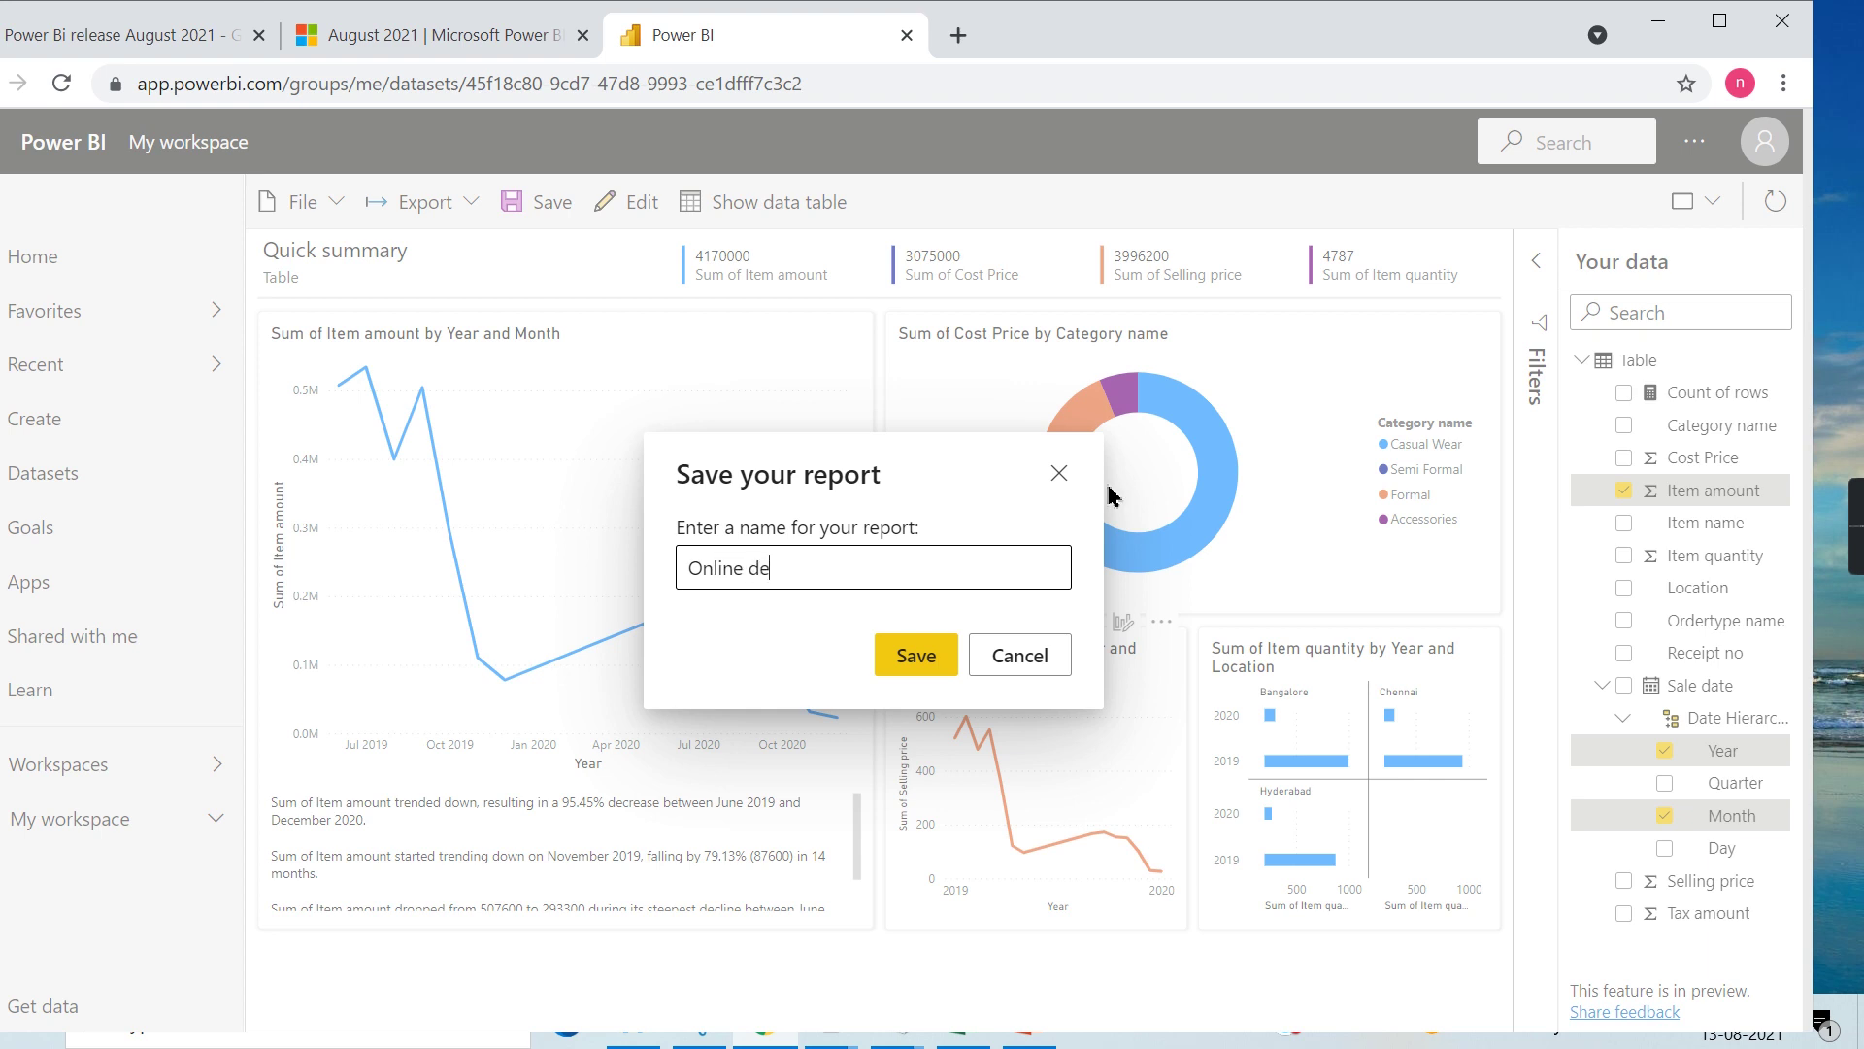
left_click(947, 654)
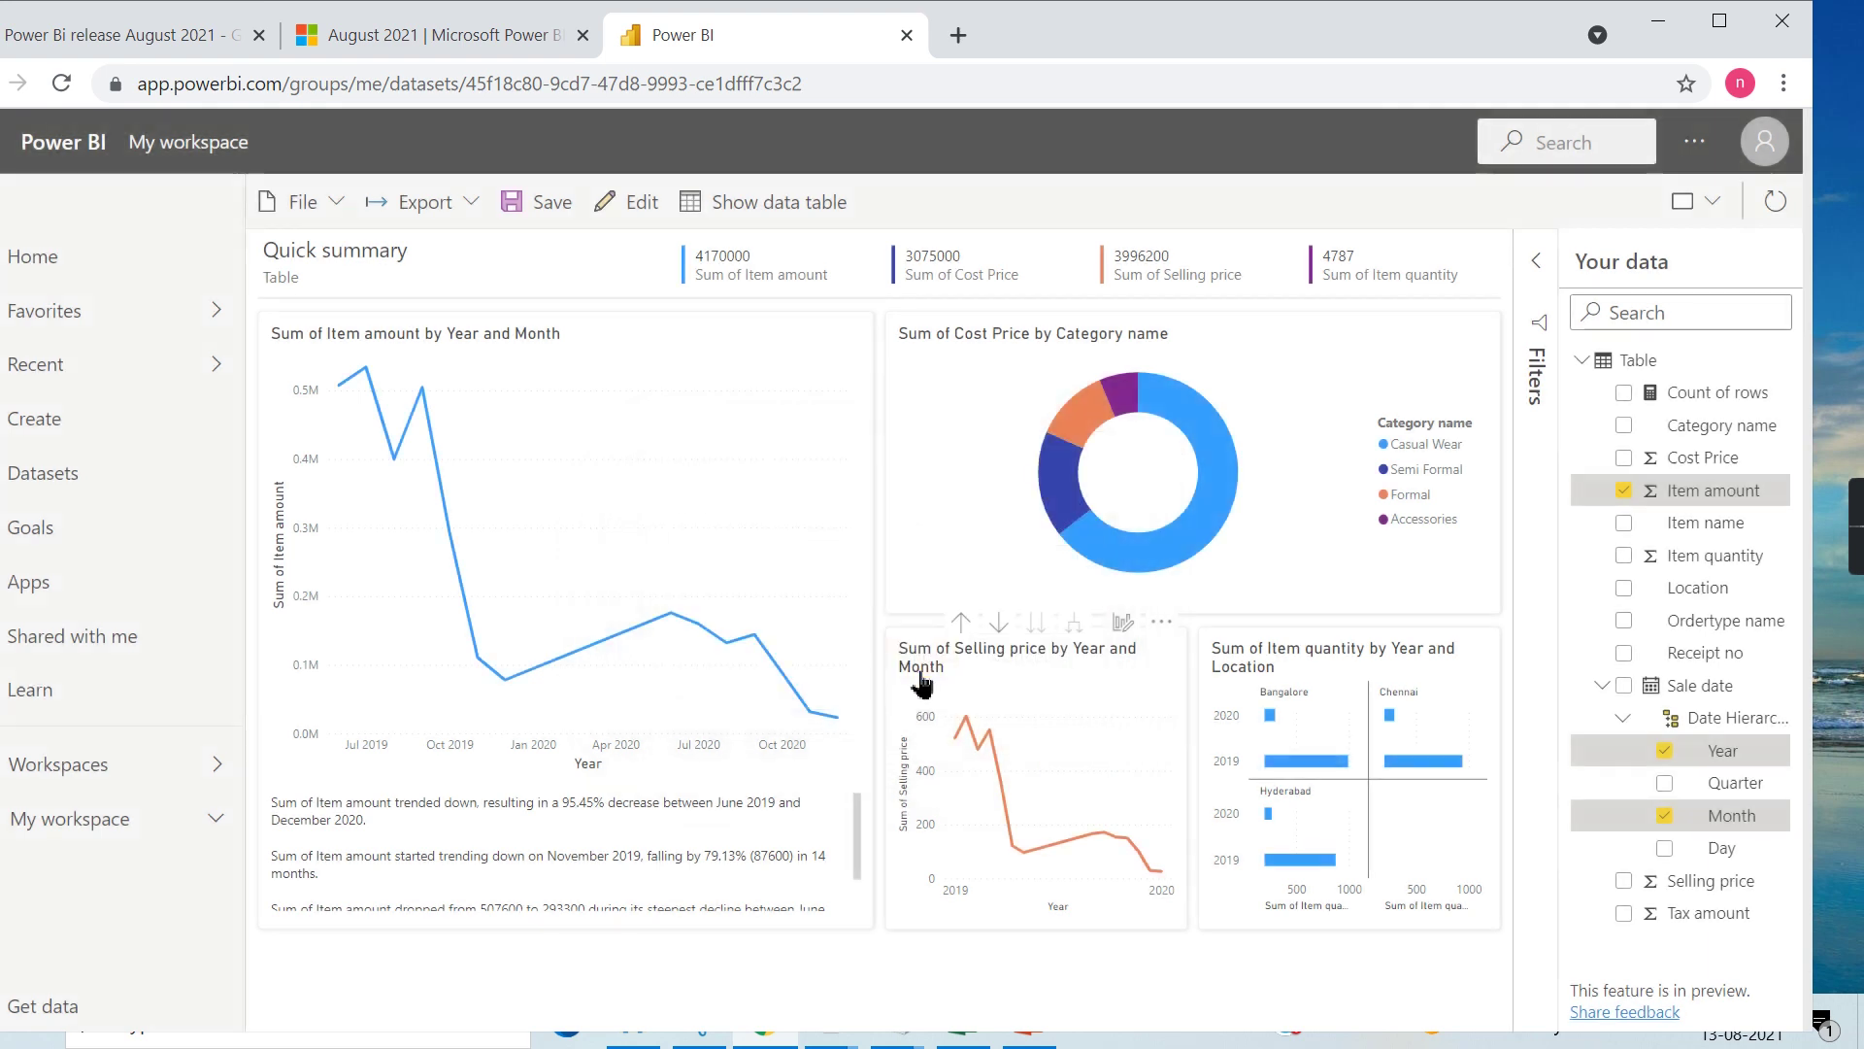